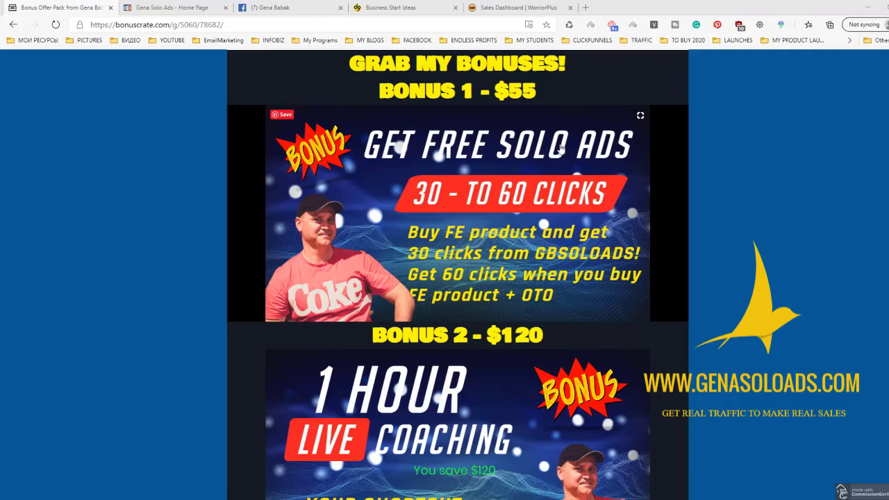
# Bring up the Gena Solo Ads sales page and scroll through its sections
pyautogui.click(172, 9)
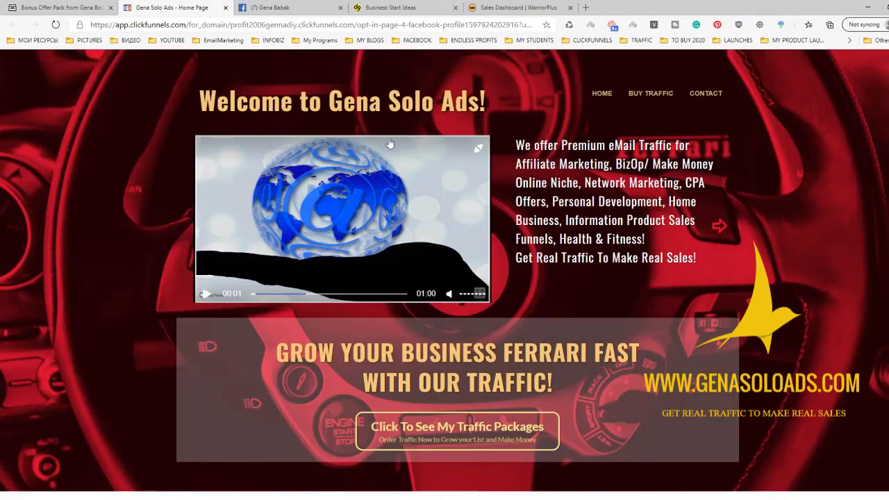
pyautogui.scroll(-2, 701, 325)
pyautogui.scroll(-1, 701, 326)
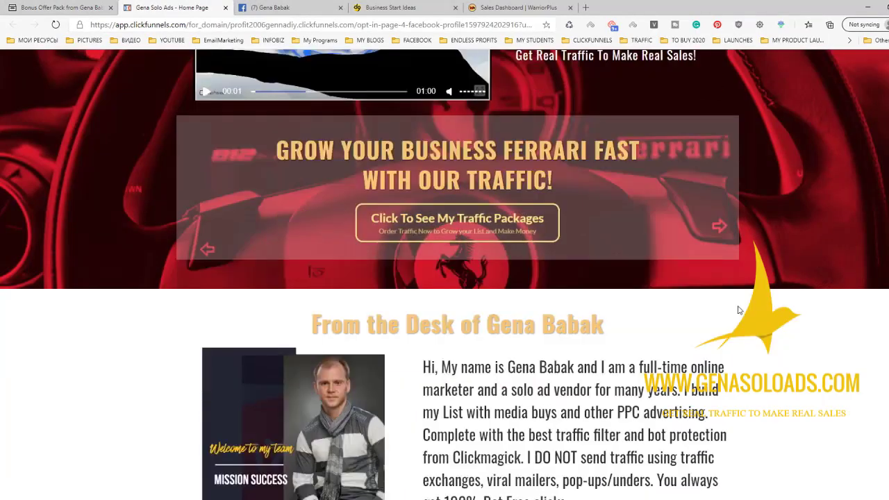
pyautogui.scroll(-10, 764, 306)
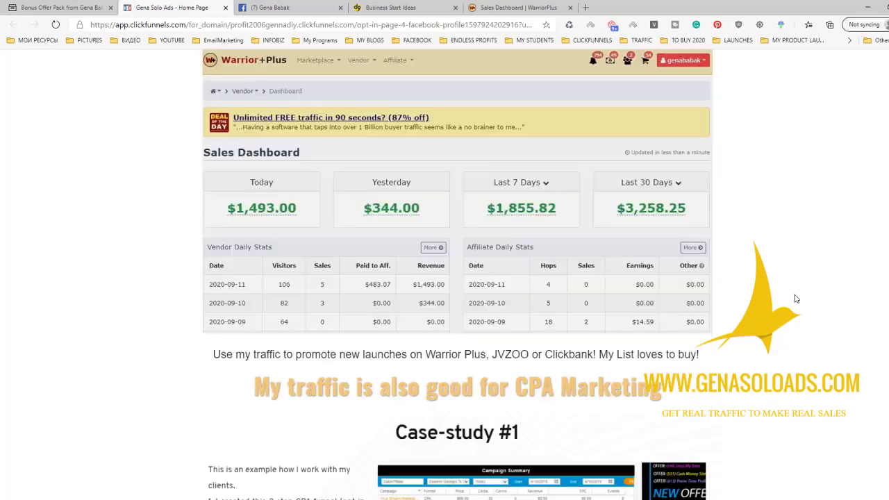
pyautogui.scroll(1, 457, 274)
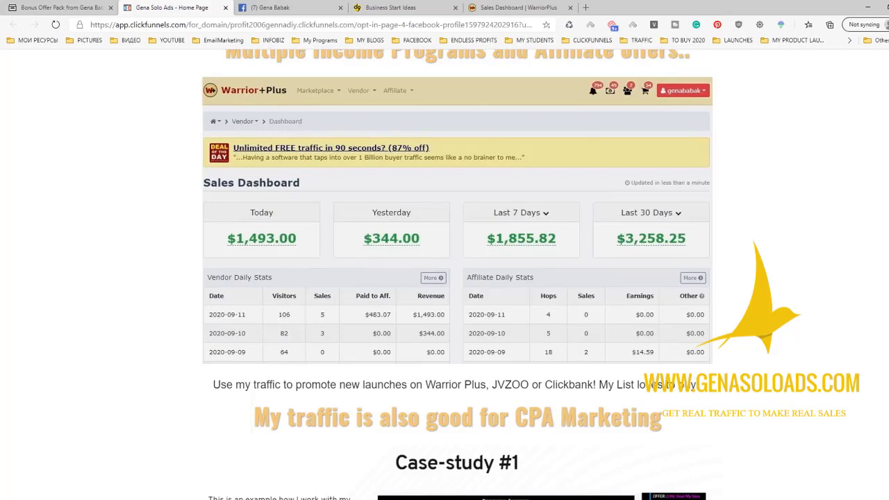
pyautogui.scroll(-3, 457, 274)
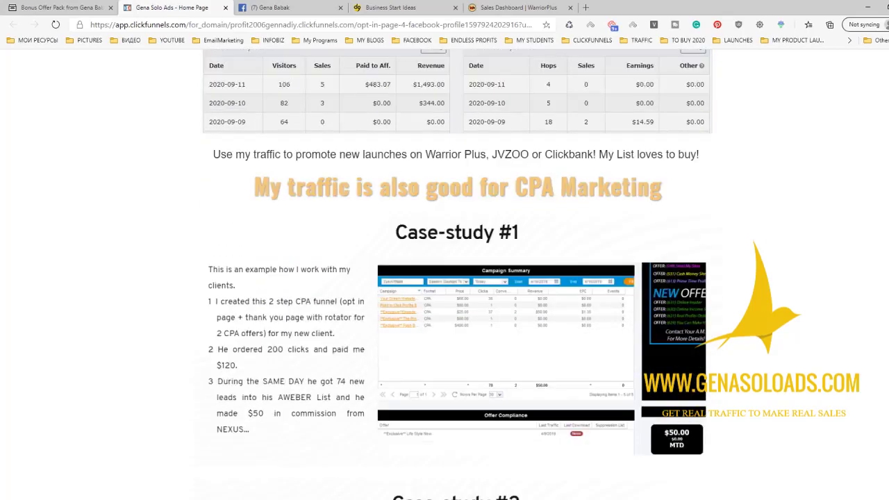
pyautogui.scroll(-4, 457, 275)
pyautogui.scroll(-1, 458, 275)
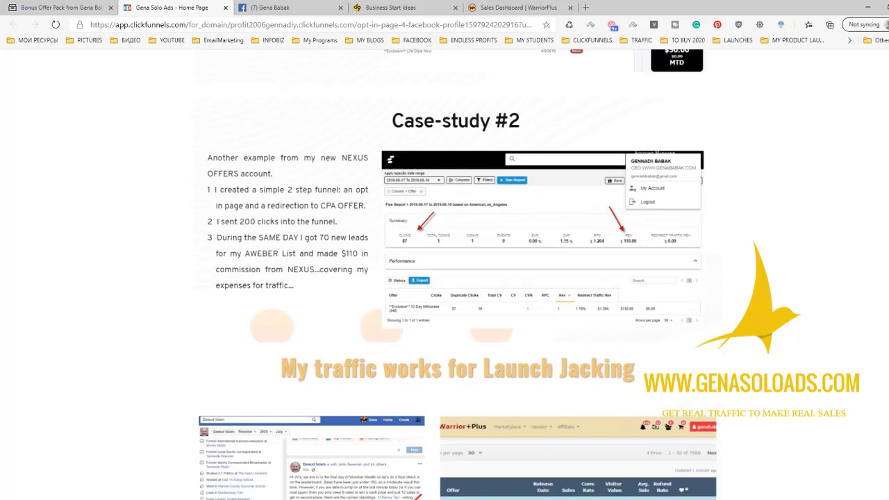
pyautogui.scroll(-4, 457, 274)
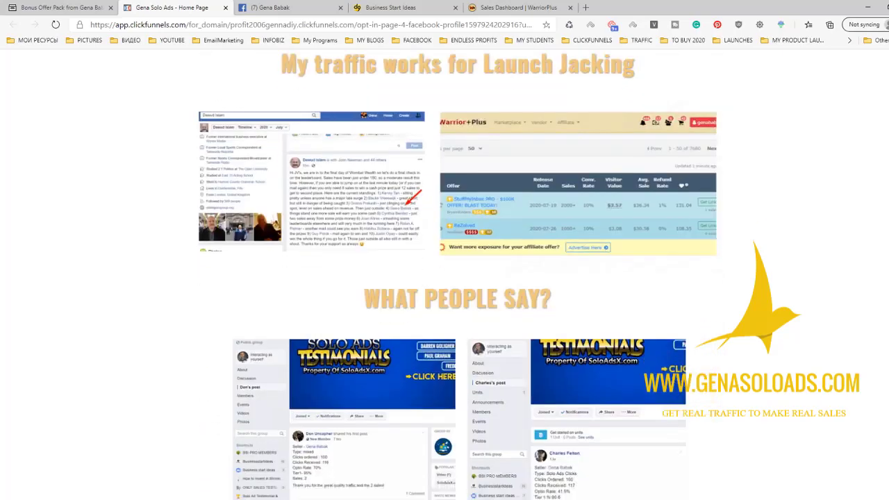
pyautogui.scroll(-2, 457, 274)
pyautogui.scroll(-4, 457, 275)
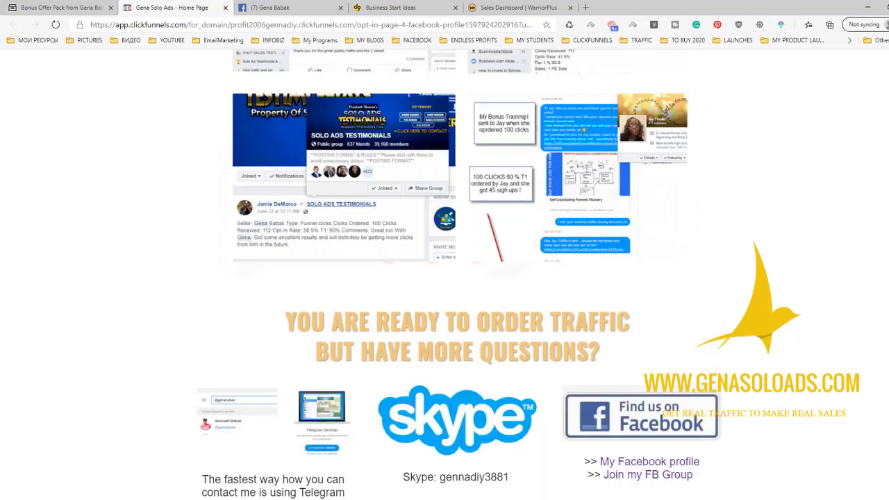
# Jump back to the top, then scroll down to the WarriorPlus sales dashboard screenshot
pyautogui.press('Home')
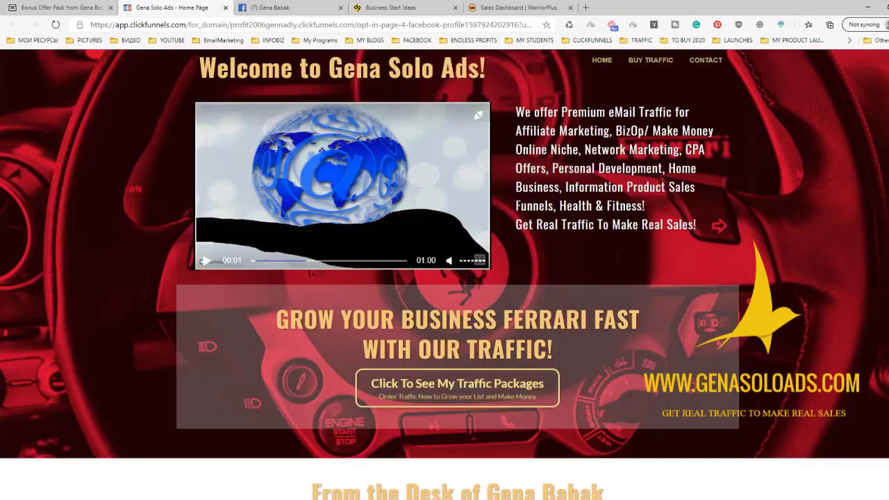
pyautogui.scroll(-10, 445, 274)
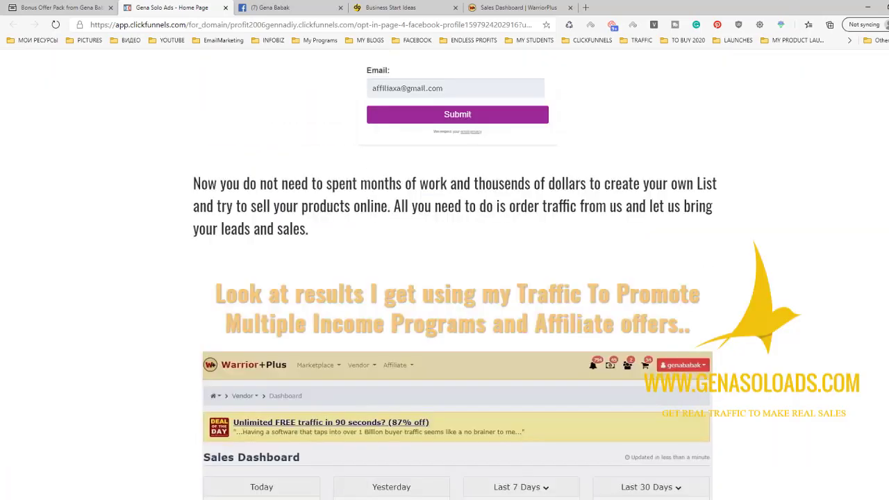
pyautogui.scroll(-1, 456, 277)
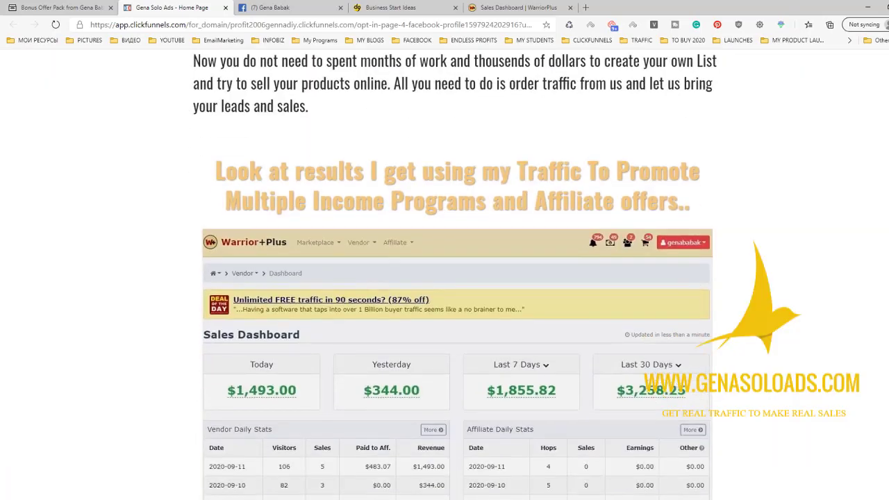
# View the Facebook post citing a 58% subscription rate, then return to the Bonus Offer page
pyautogui.click(289, 10)
pyautogui.scroll(-3, 671, 298)
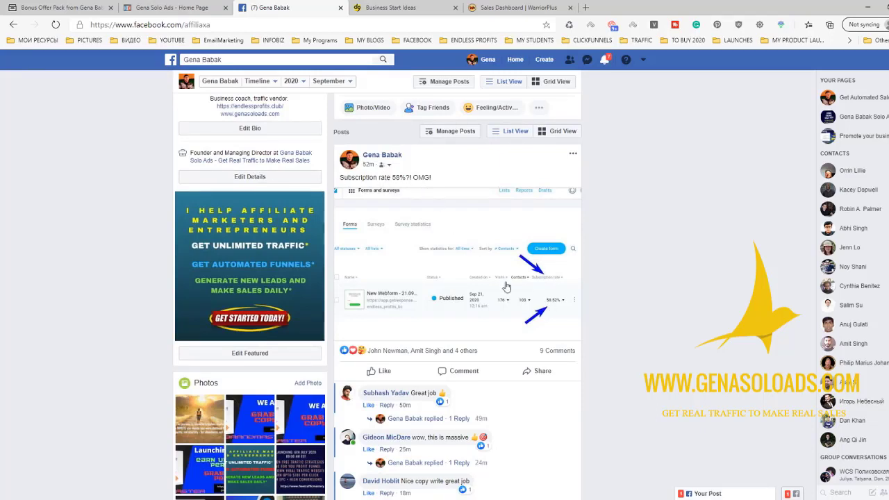
pyautogui.click(66, 10)
# Scroll the bonus page, then switch to the WarriorPlus sales dashboard showing $463.95 last week
pyautogui.scroll(-2, 635, 347)
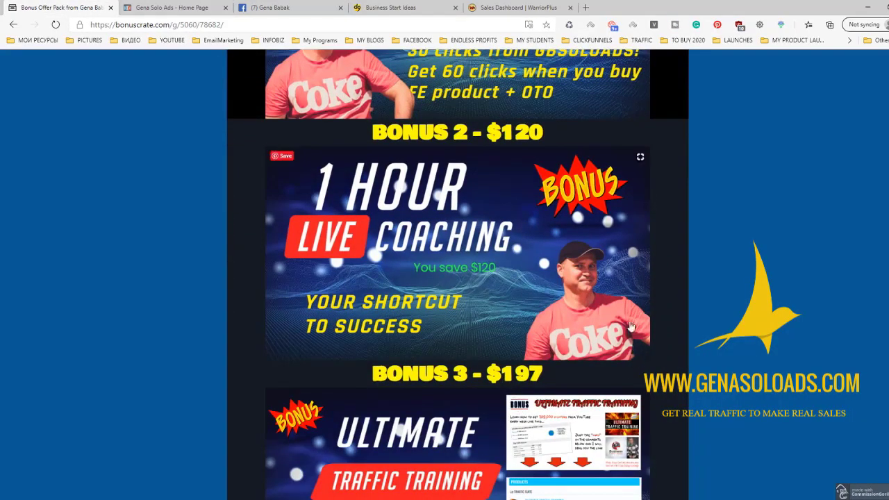
pyautogui.click(508, 6)
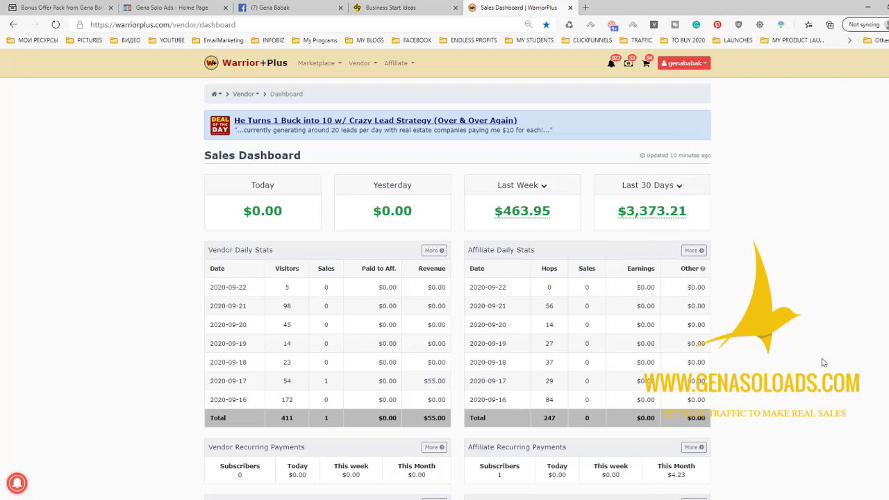
# Reload the WarriorPlus dashboard figures and return to the Bonus Offer Pack page
pyautogui.click(56, 24)
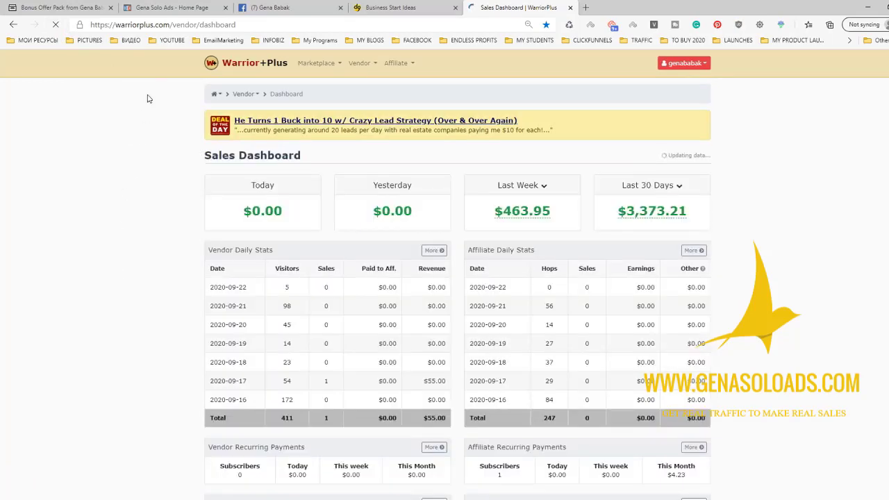
pyautogui.click(42, 10)
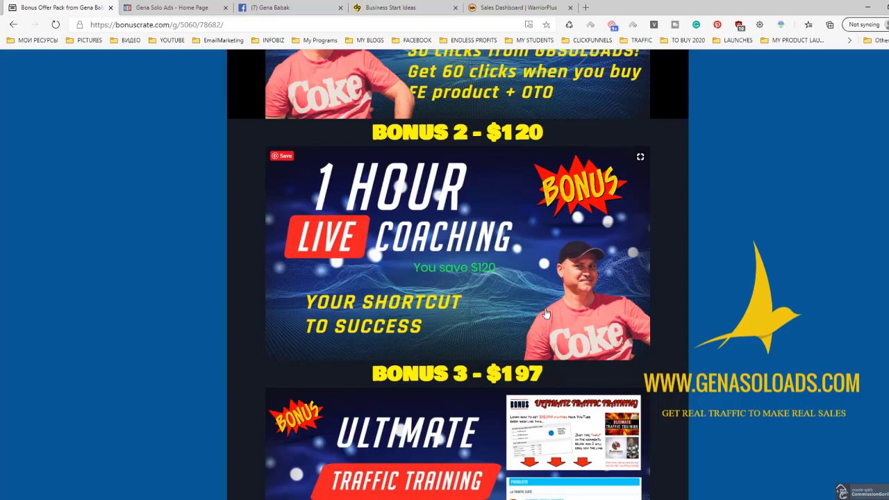
# Scroll past Bonus 3 Ultimate Traffic Training to Bonus 4, then switch to the Business Start Ideas members area
pyautogui.scroll(-2, 514, 299)
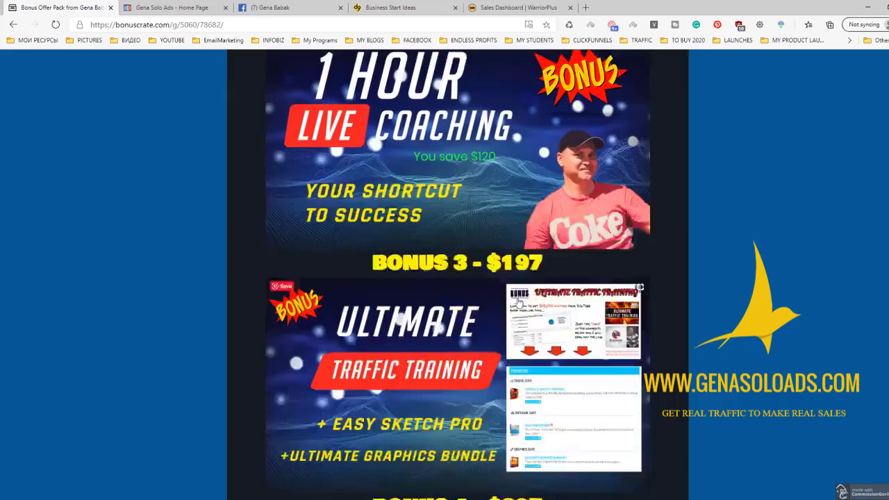
pyautogui.scroll(-2, 518, 302)
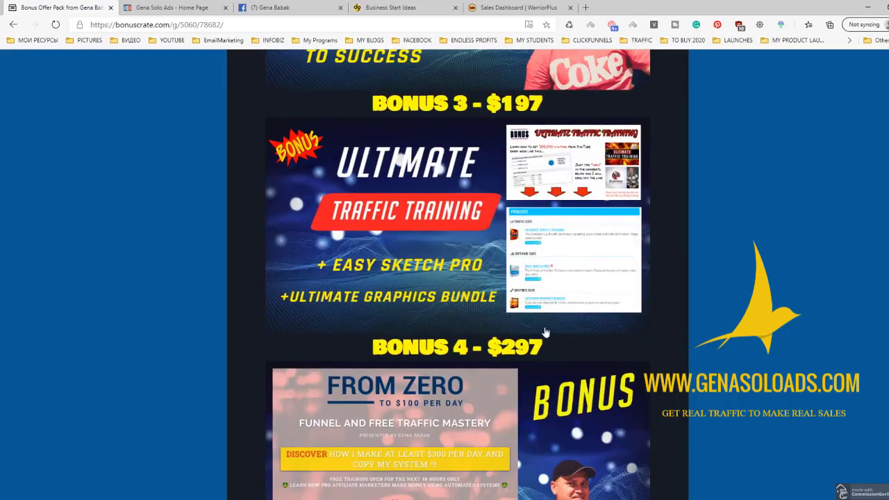
pyautogui.click(391, 10)
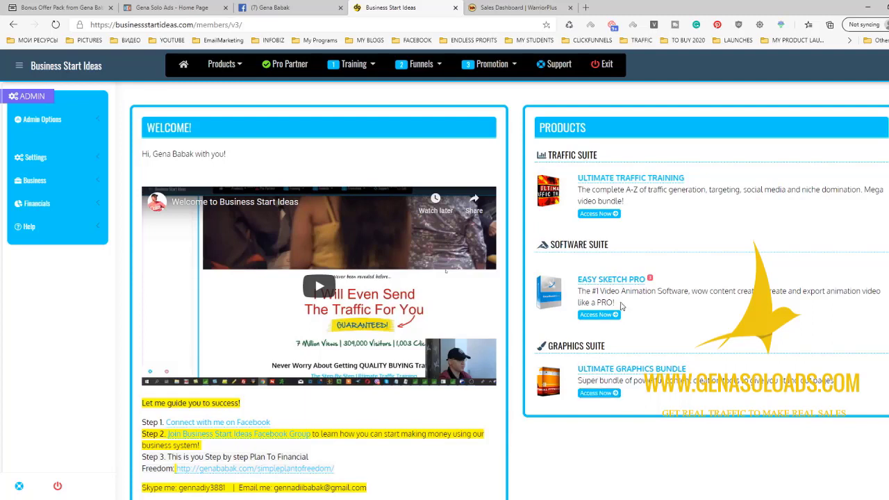
# Open the Ultimate Traffic Training product and scroll through its first modules
pyautogui.click(599, 214)
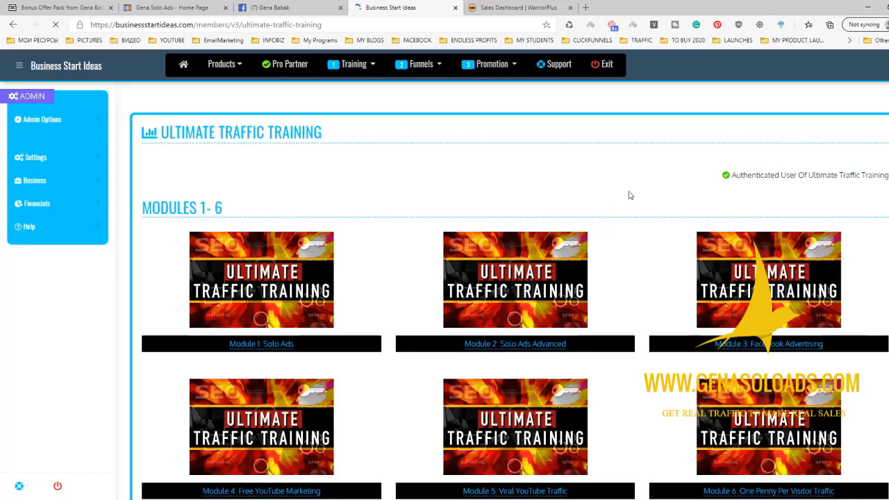
pyautogui.scroll(-3, 629, 195)
pyautogui.scroll(-5, 629, 196)
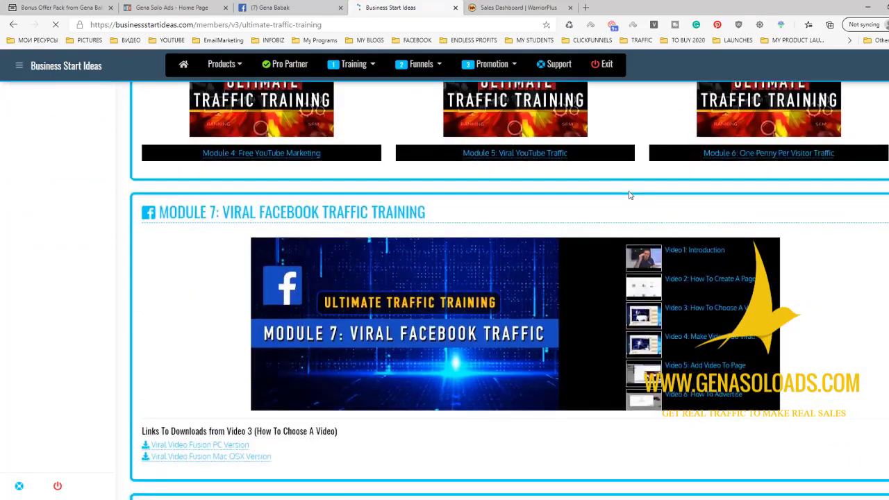
pyautogui.scroll(5, 629, 195)
pyautogui.scroll(3, 630, 195)
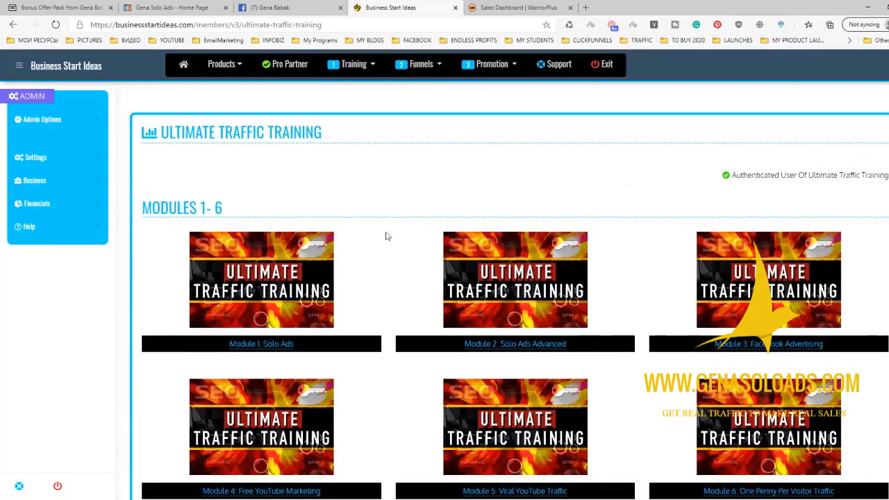
pyautogui.scroll(-2, 356, 333)
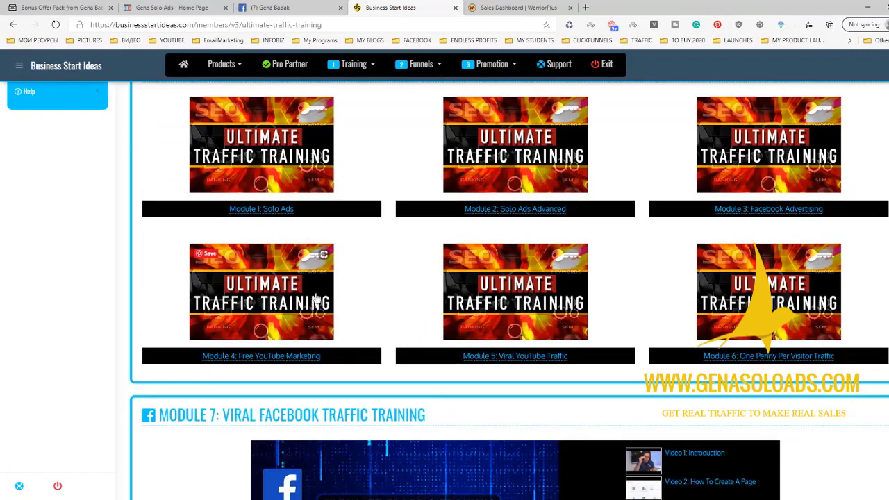
pyautogui.scroll(-1, 526, 271)
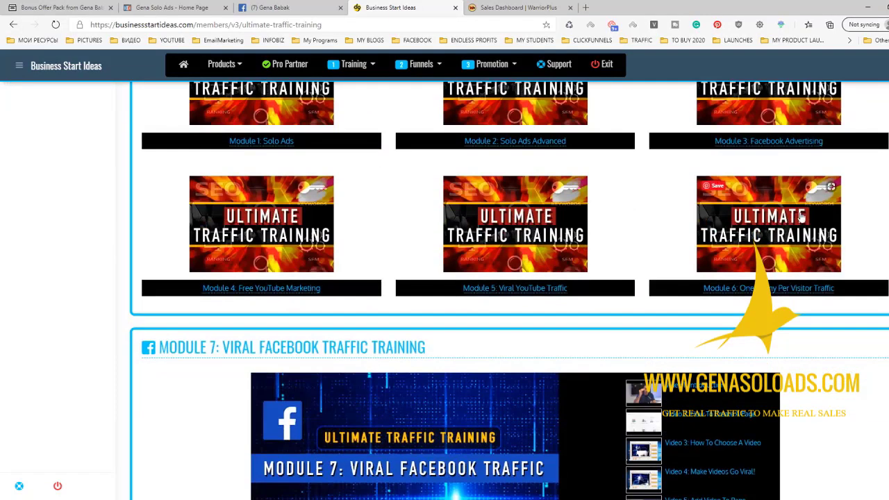
# Scroll down through the remaining modules and back up, then return to the members dashboard
pyautogui.scroll(-1, 803, 202)
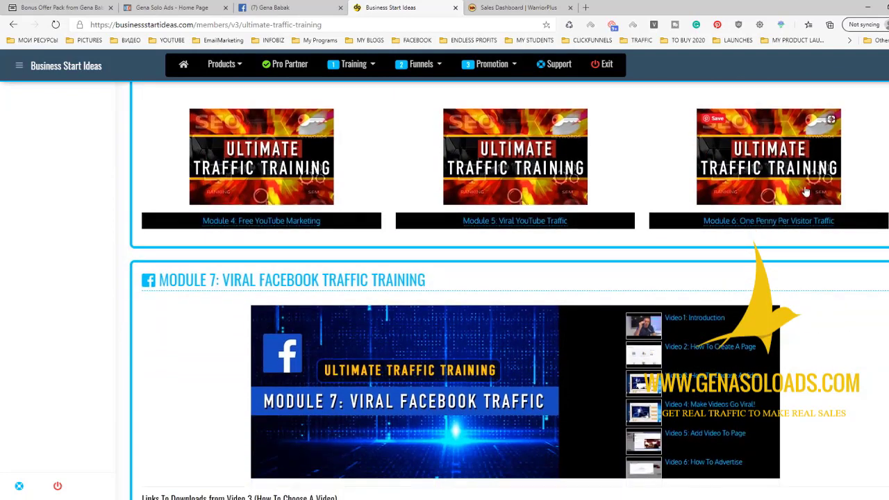
pyautogui.scroll(-2, 803, 230)
pyautogui.scroll(-2, 802, 250)
pyautogui.scroll(-2, 803, 251)
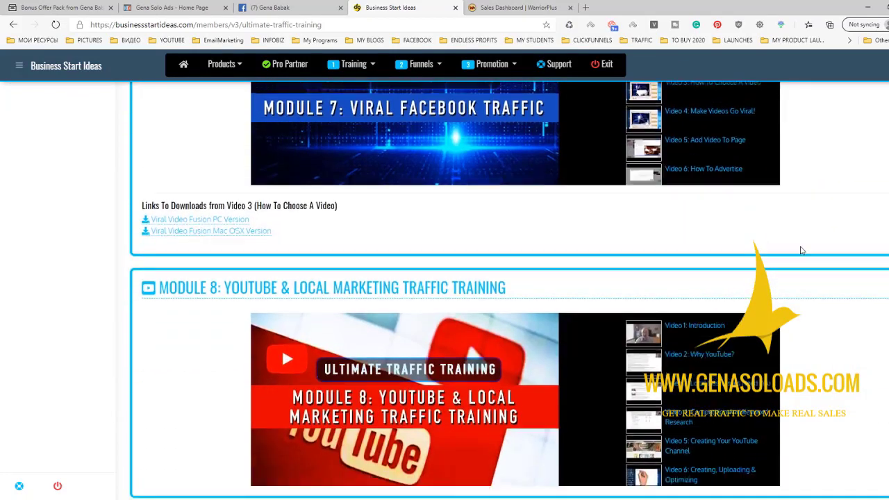
pyautogui.scroll(-2, 802, 251)
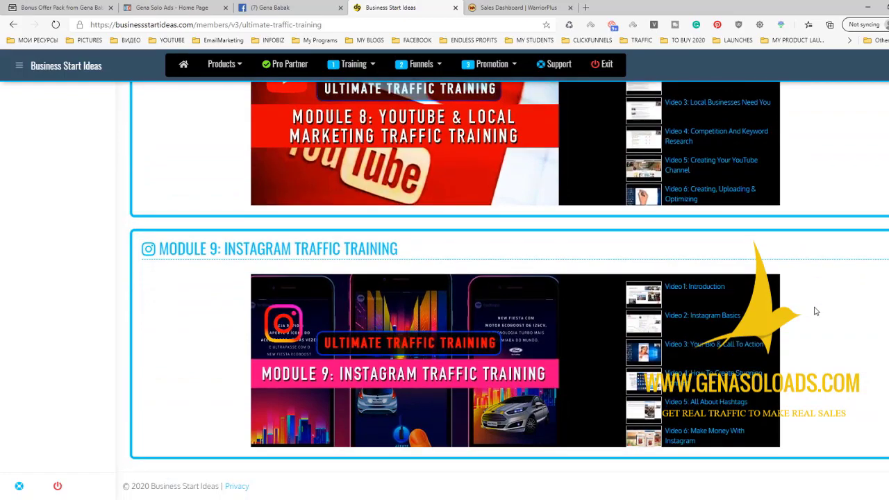
pyautogui.scroll(8, 824, 305)
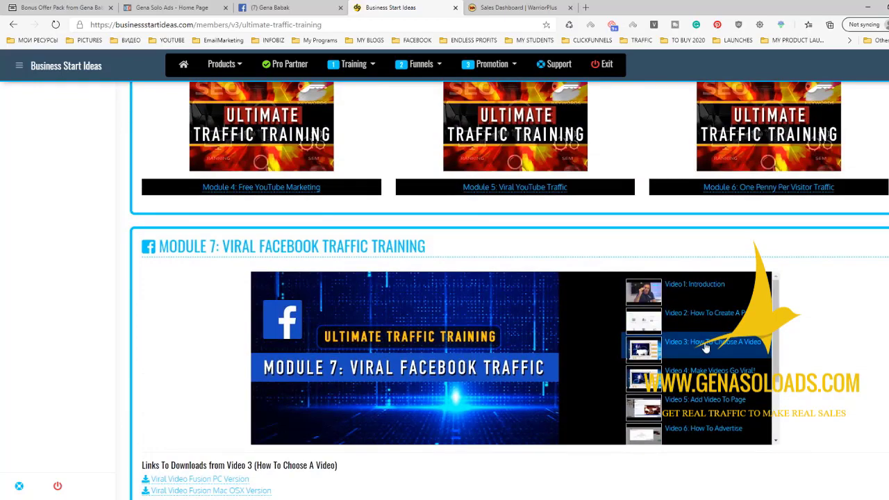
pyautogui.scroll(4, 283, 213)
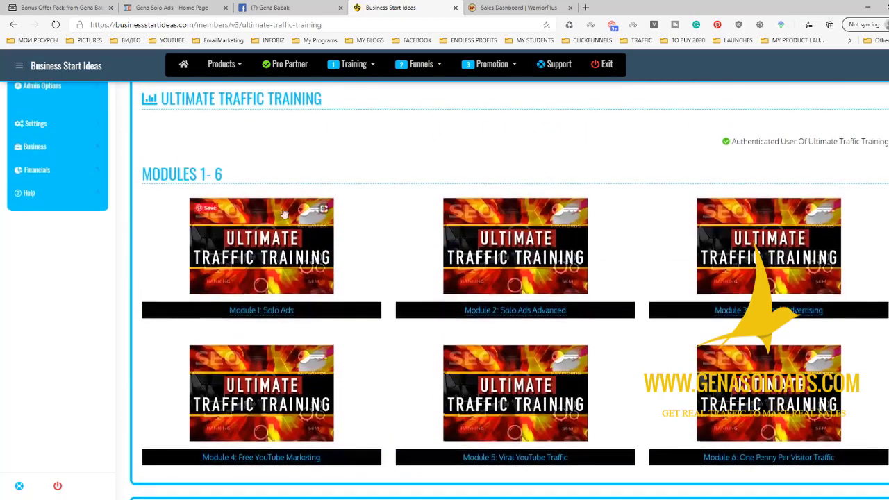
pyautogui.click(12, 26)
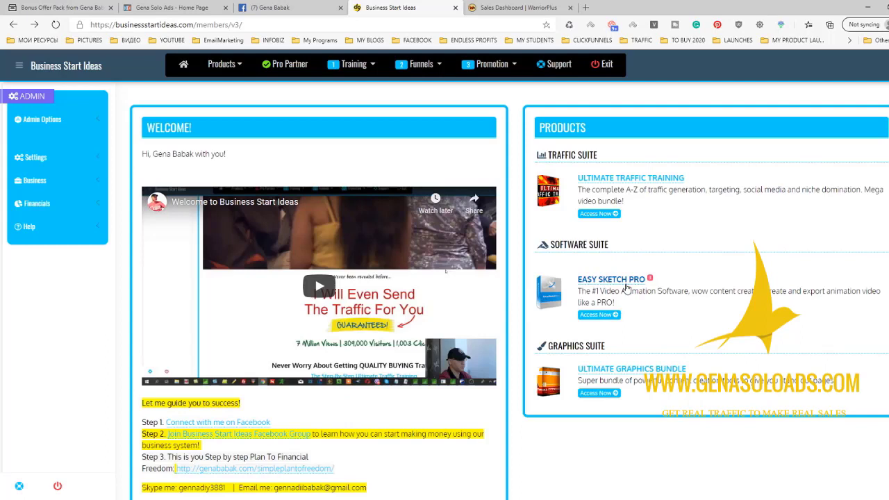
# Open the Ultimate Graphics Bundle, scroll its five-tool list, and access Video Graphic Pro
pyautogui.click(614, 394)
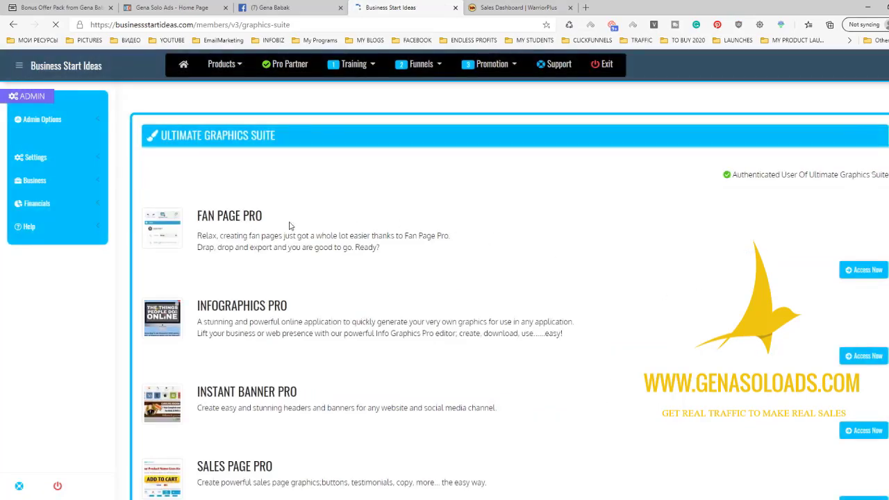
pyautogui.scroll(-2, 520, 302)
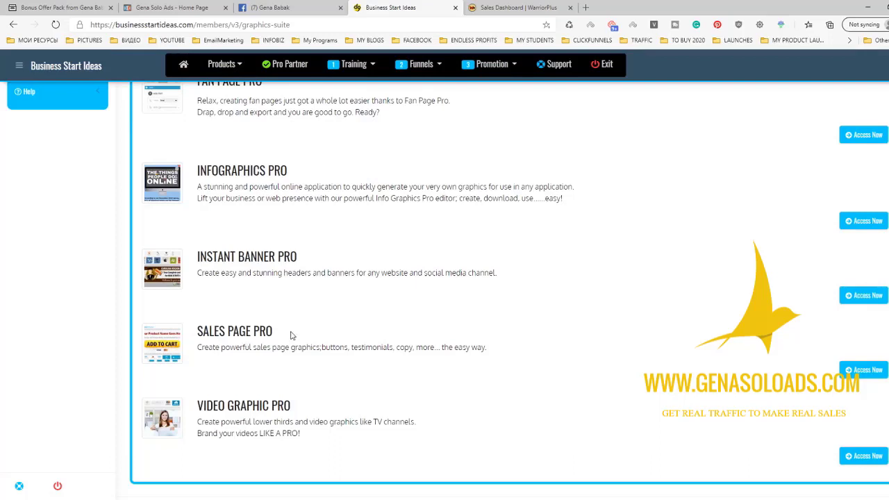
pyautogui.scroll(-1, 468, 341)
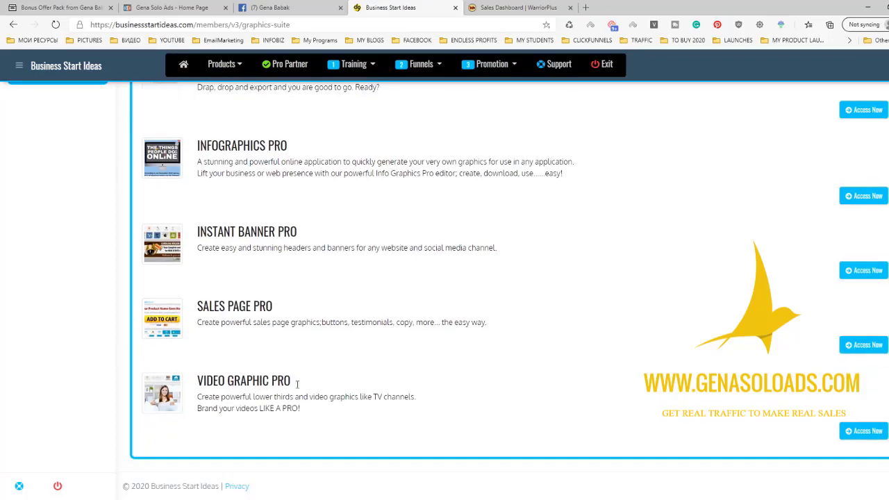
pyautogui.click(864, 433)
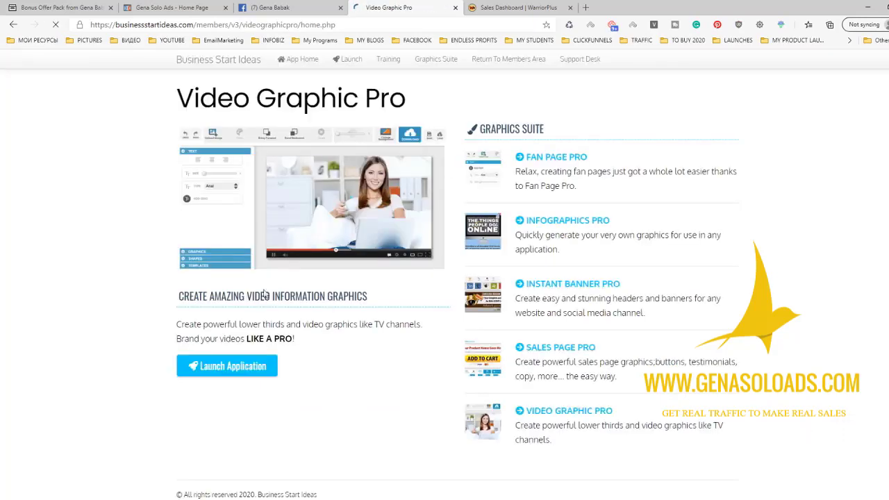
# Launch the Video Graphic Pro editor and apply the first 'Millions Are Being Paid Out' template
pyautogui.click(224, 368)
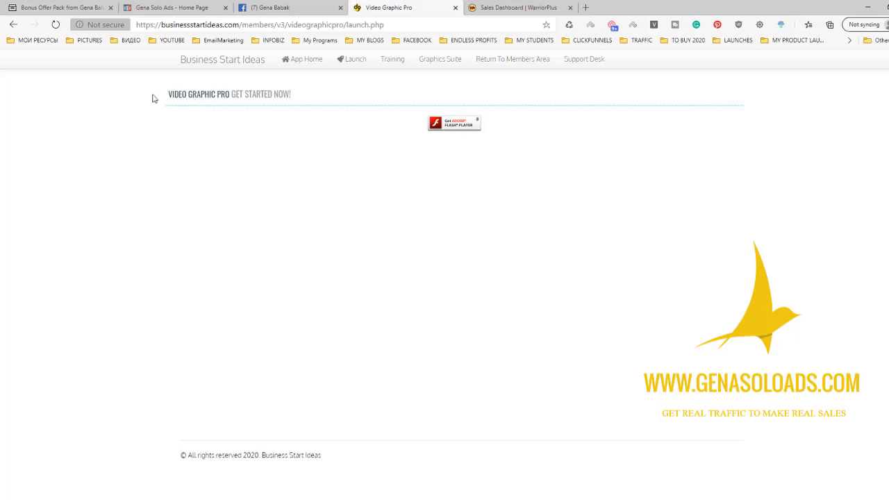
pyautogui.press('F5')
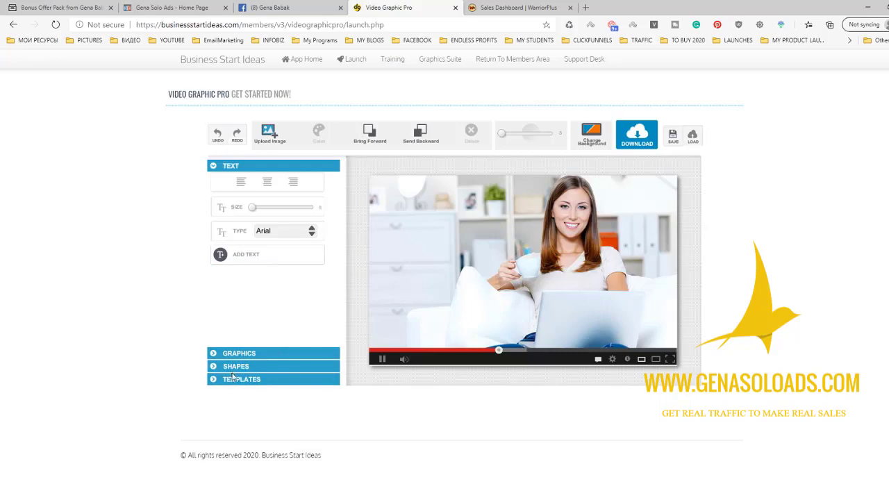
pyautogui.click(237, 380)
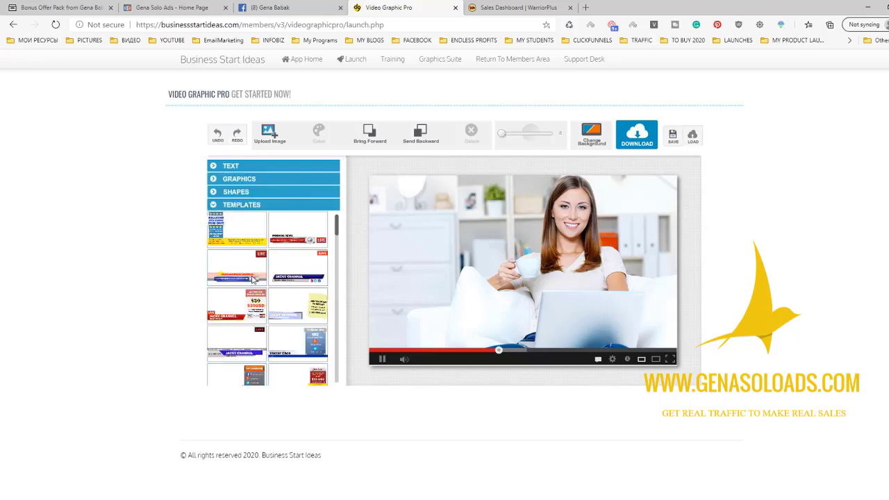
pyautogui.click(227, 237)
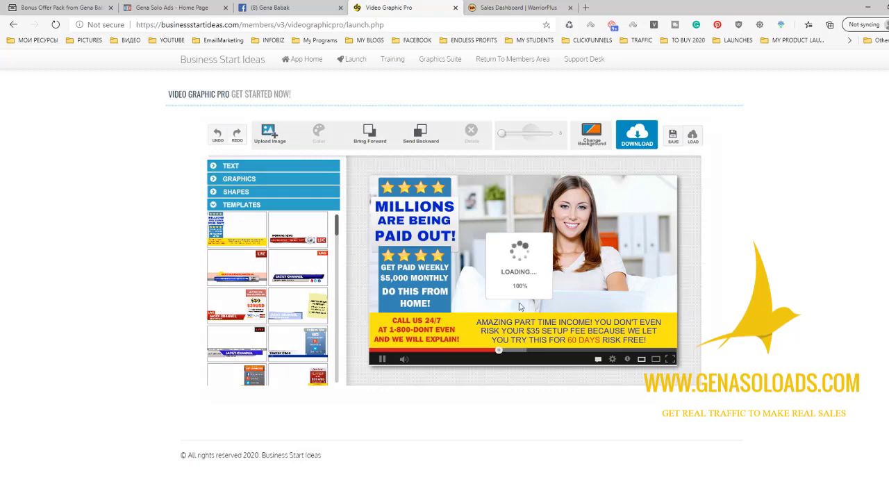
# Scroll the Bonus Offer Pack page through Bonuses 4 and 5, then switch to the Facebook profile
pyautogui.click(58, 9)
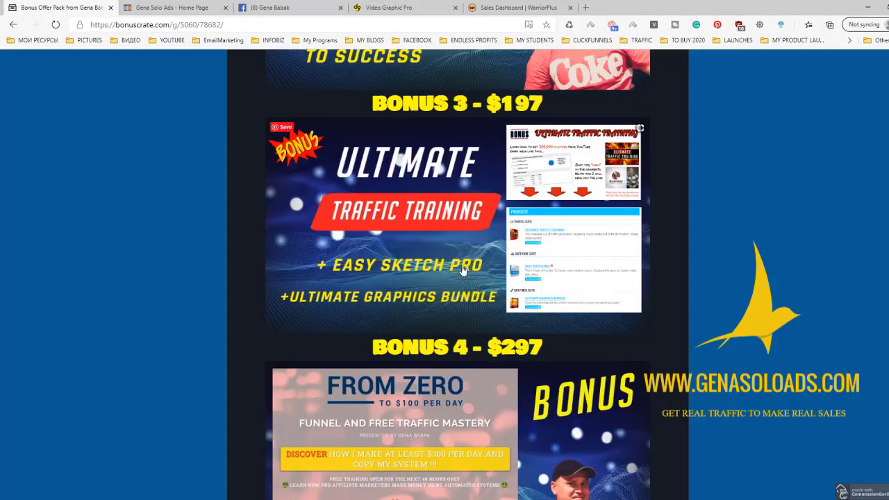
pyautogui.scroll(-2, 510, 292)
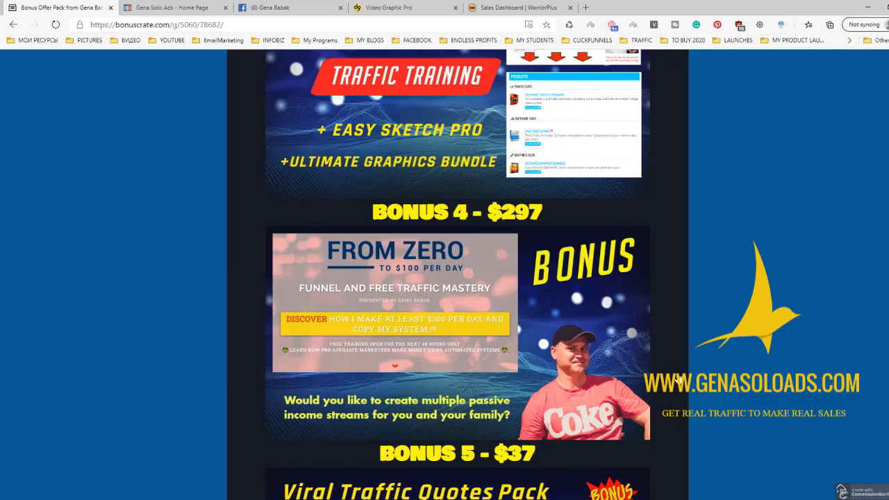
pyautogui.scroll(-4, 682, 366)
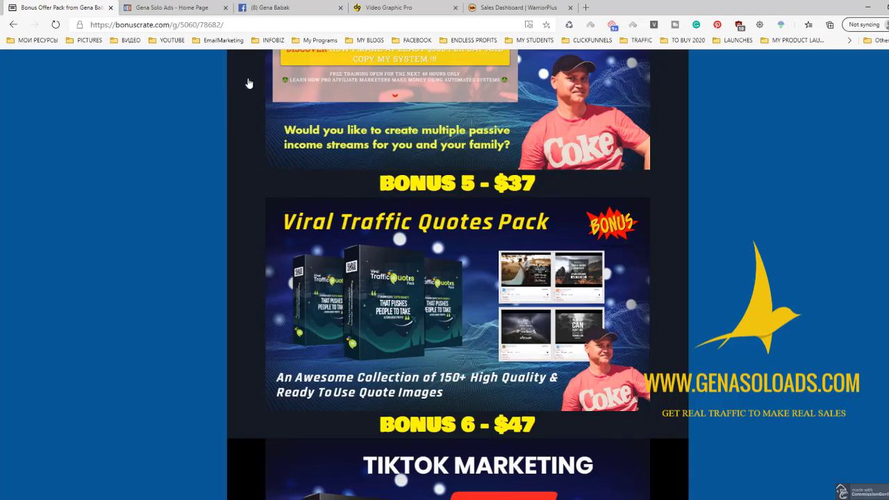
pyautogui.click(281, 9)
# Scroll down through the recent posts on the Facebook profile timeline
pyautogui.scroll(-15, 483, 309)
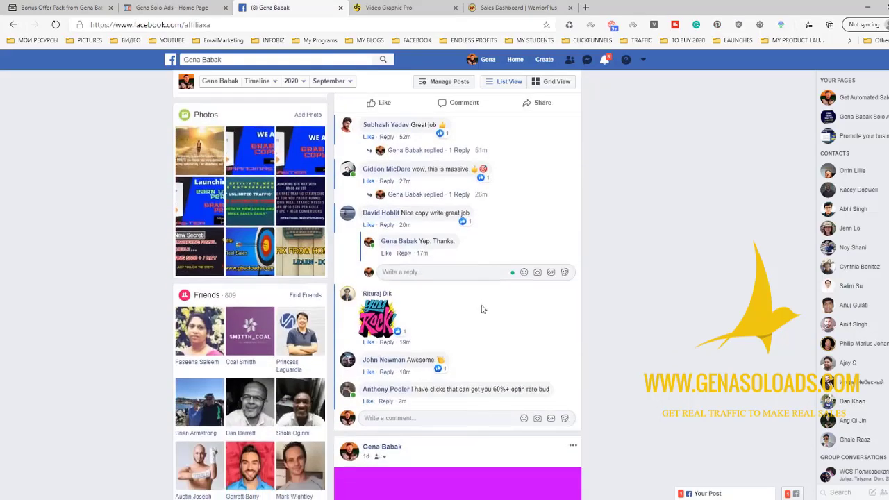
pyautogui.scroll(-15, 483, 309)
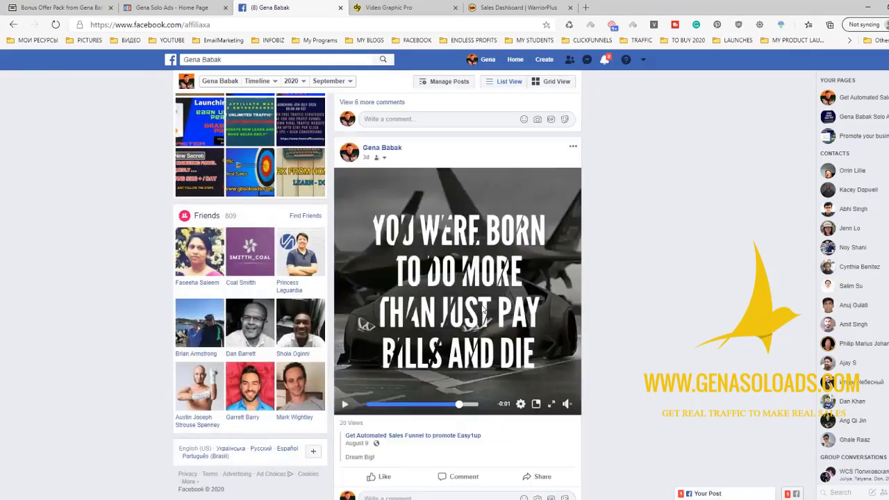
pyautogui.scroll(-15, 482, 309)
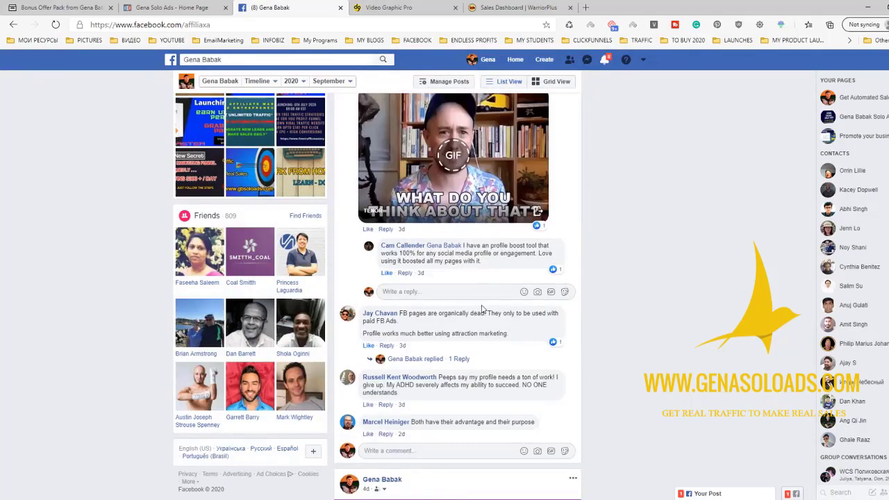
pyautogui.scroll(-15, 483, 309)
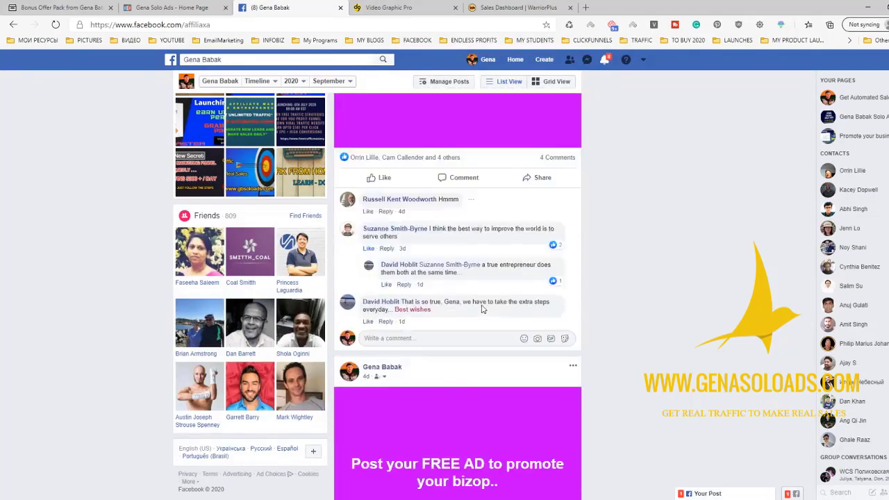
pyautogui.scroll(-8, 482, 309)
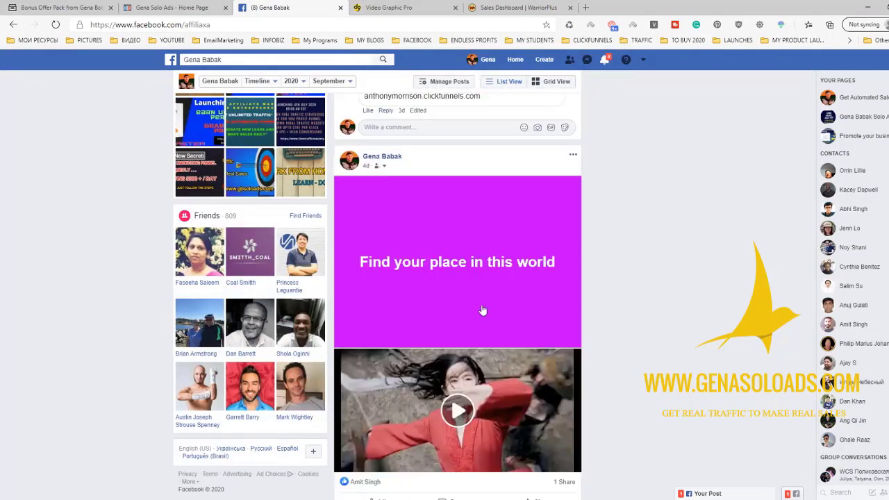
pyautogui.scroll(-8, 483, 310)
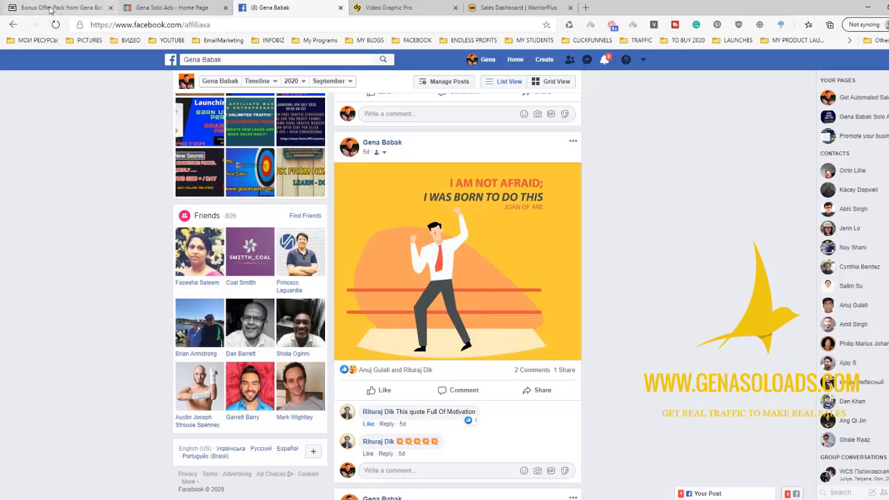
# Return to the Bonus Offer Pack page and scroll to Bonus 6 TikTok Marketing ($47)
pyautogui.click(50, 9)
pyautogui.scroll(-1, 565, 272)
pyautogui.scroll(-2, 564, 272)
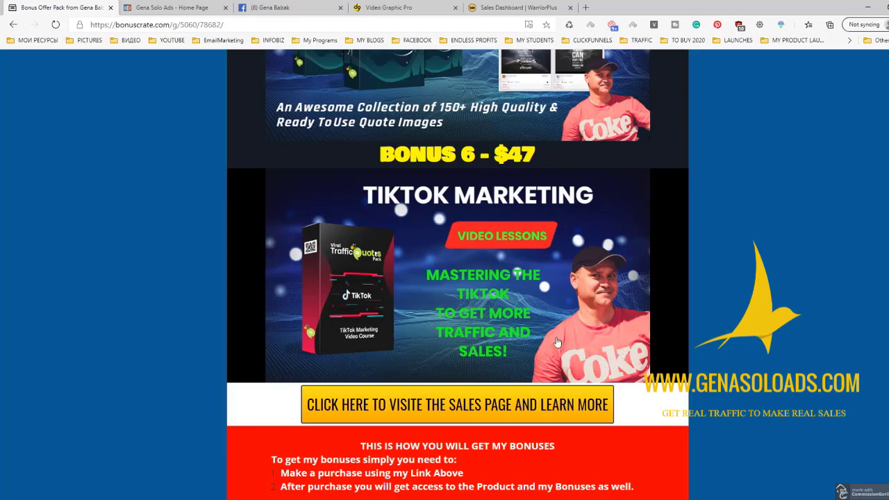
# Scroll the BonusCrate bonus page up slightly near the Bonus 6 TikTok Marketing section
pyautogui.scroll(1, 557, 342)
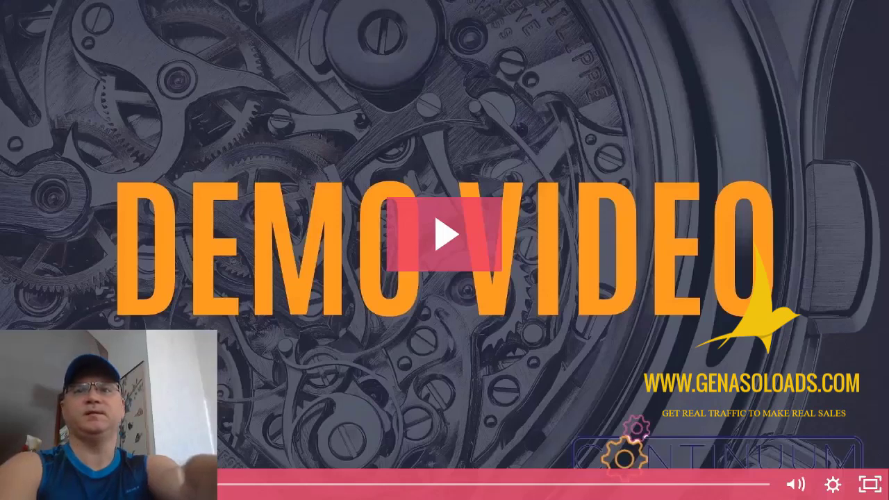
# Play the Continuum demo video and choose Create Auto-Webinar on the Events dashboard
pyautogui.click(438, 245)
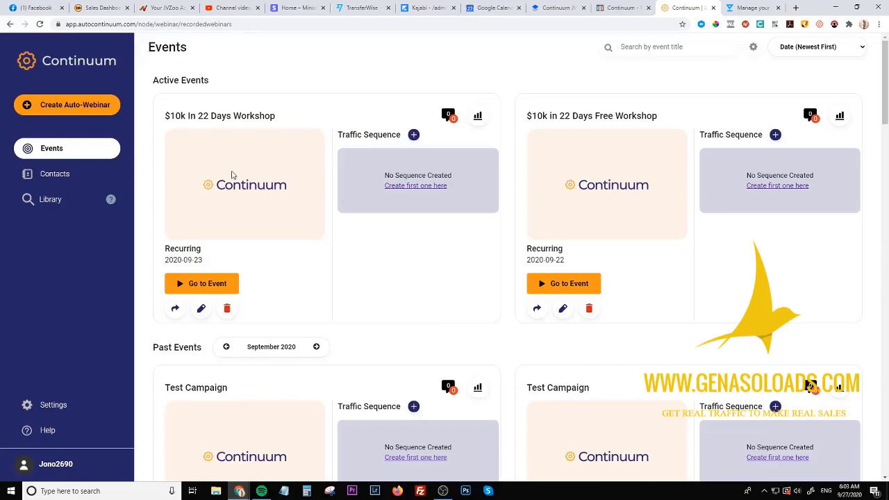
pyautogui.click(108, 111)
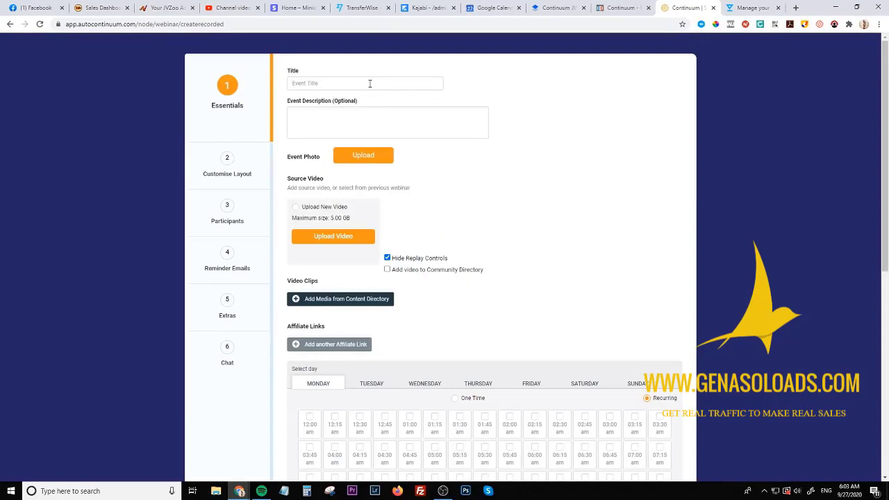
# Enter 'sfcgsfgsfg' as the event title and 'sfgsfgsfg' as the event description
pyautogui.write('sfcgsfgsfg')
pyautogui.click(347, 108)
pyautogui.write('sfgsfgsfg')
pyautogui.scroll(-1, 378, 203)
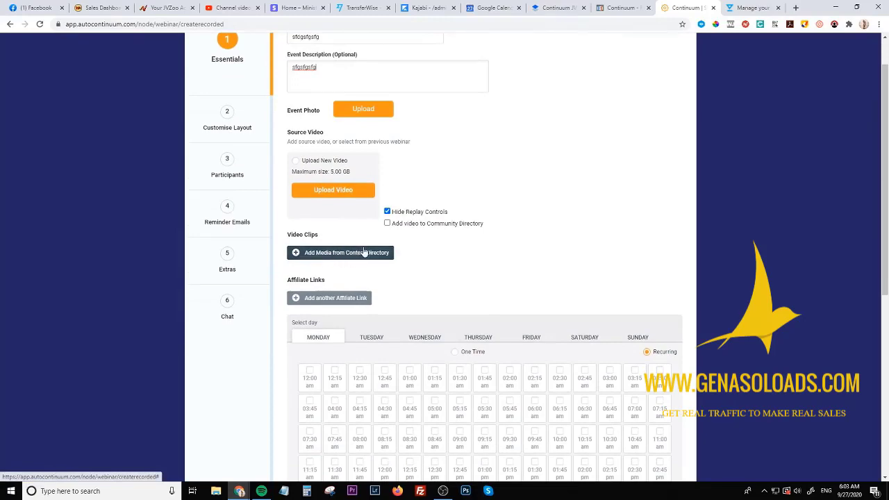
# Select Replay.mp4 from the Community Directory as the event's video clip
pyautogui.click(347, 254)
pyautogui.moveTo(242, 246)
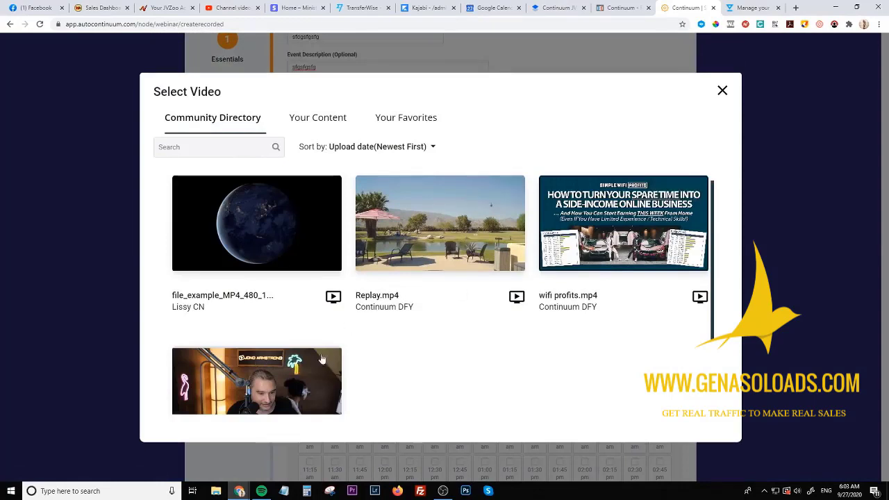
pyautogui.moveTo(250, 375)
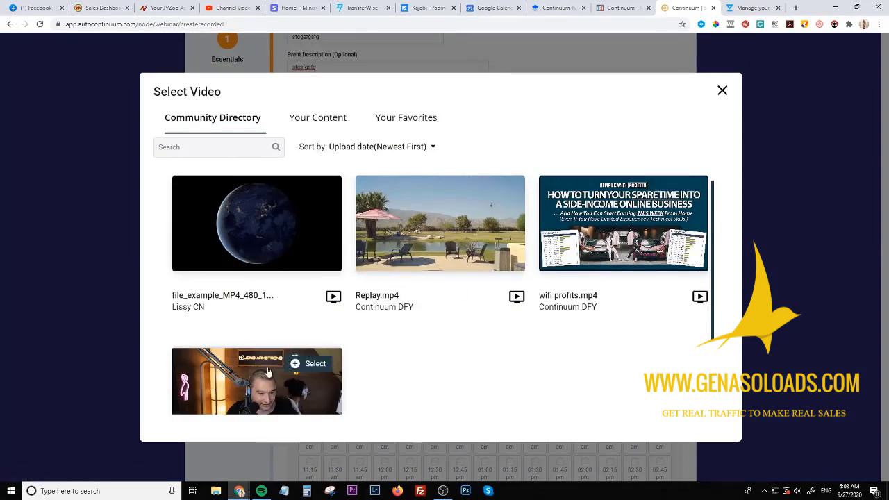
pyautogui.moveTo(573, 256)
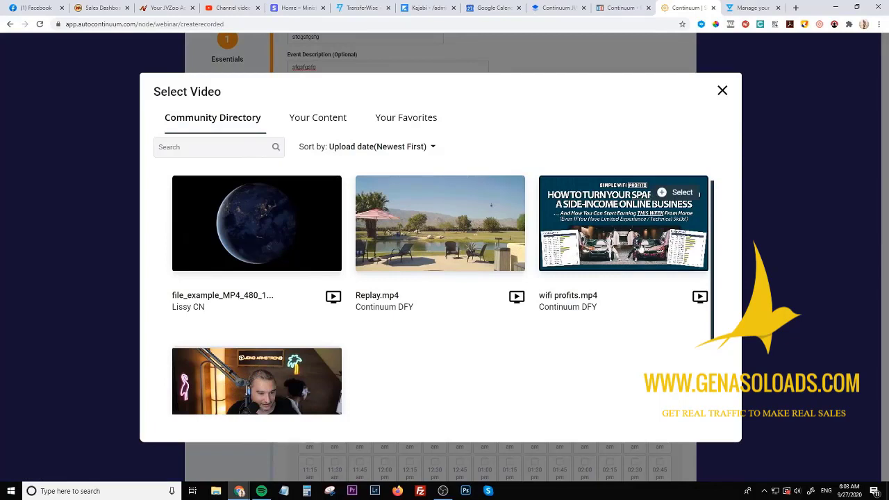
pyautogui.moveTo(456, 254)
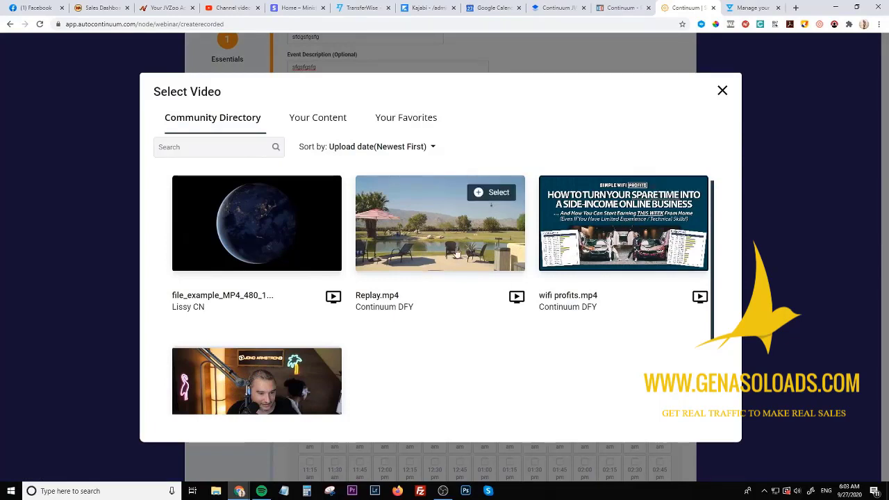
pyautogui.click(499, 193)
# Set the webinar schedule to Recurring, then go to step 2 Customise Layout
pyautogui.scroll(-2, 462, 278)
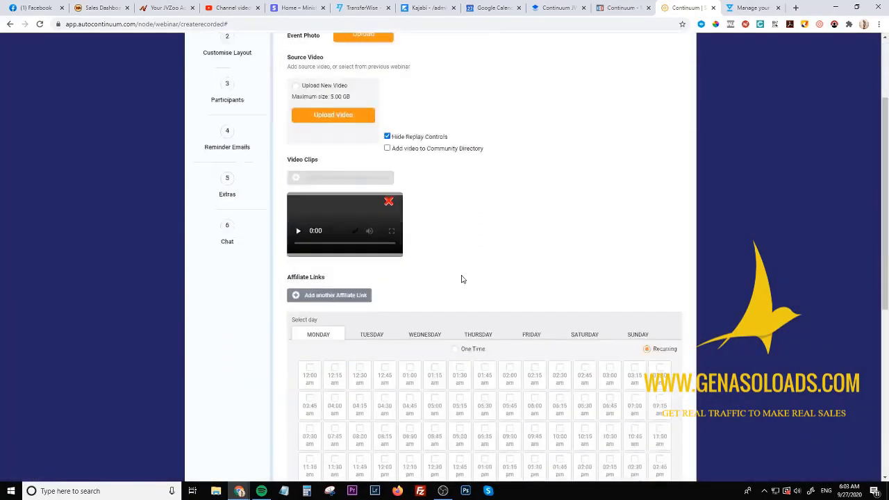
pyautogui.scroll(-3, 462, 278)
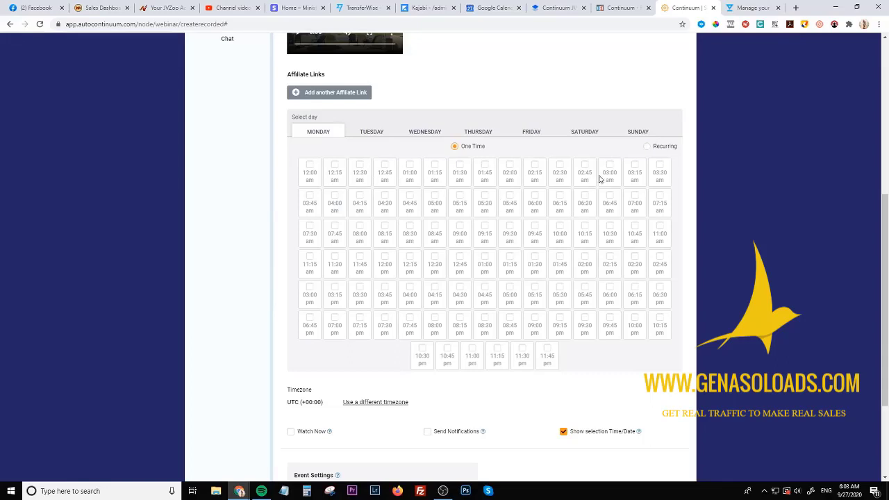
pyautogui.click(647, 147)
pyautogui.scroll(-2, 505, 257)
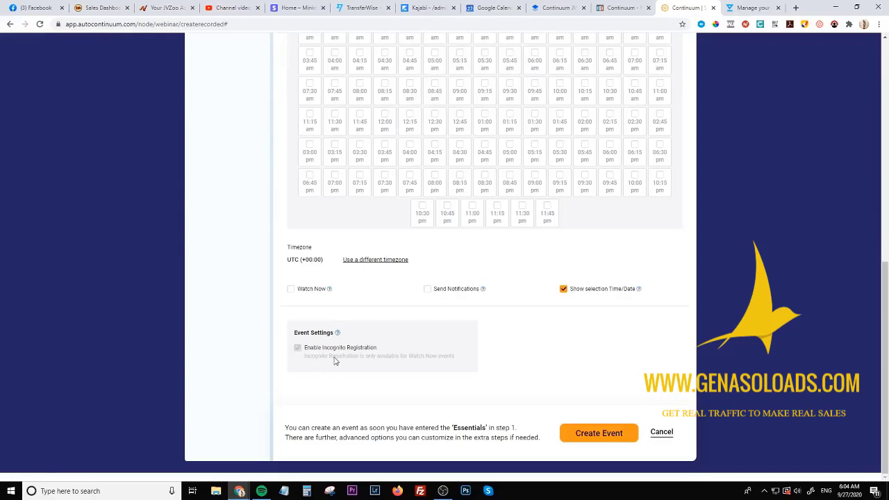
pyautogui.scroll(10, 323, 371)
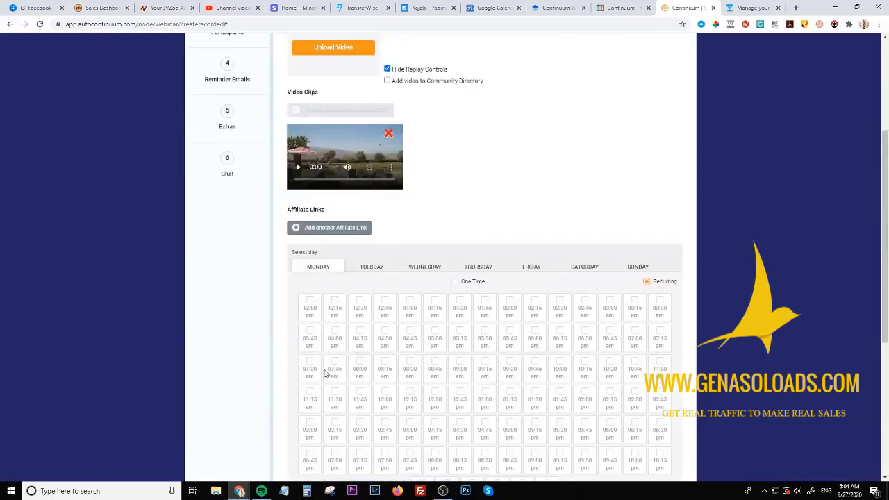
pyautogui.click(248, 174)
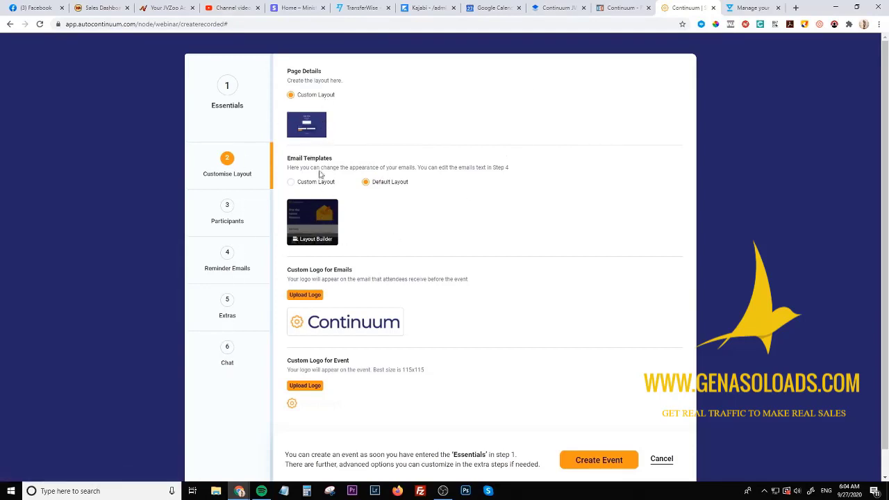
# Go to step 3 Participants to see the chat and email invite settings
pyautogui.scroll(-1, 317, 201)
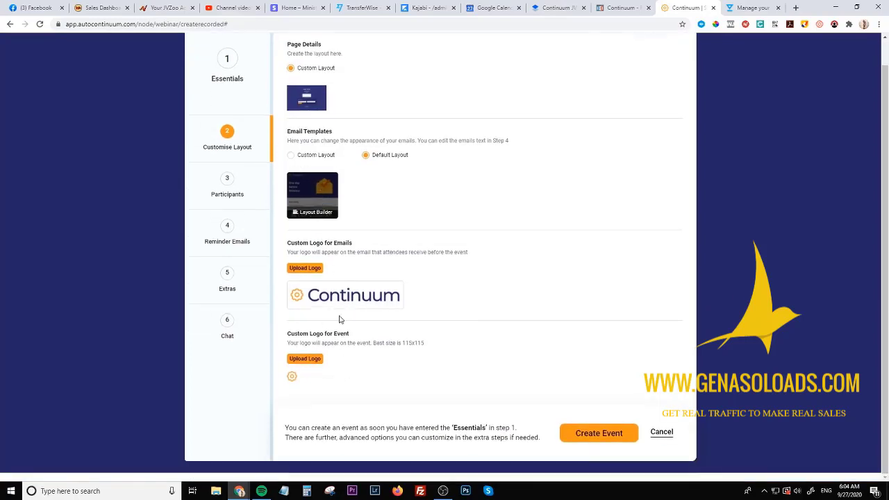
pyautogui.click(254, 200)
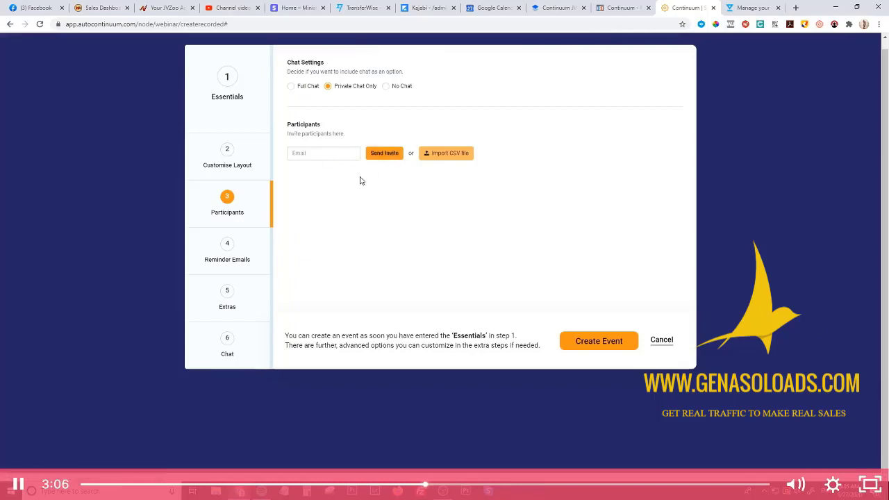
pyautogui.click(533, 229)
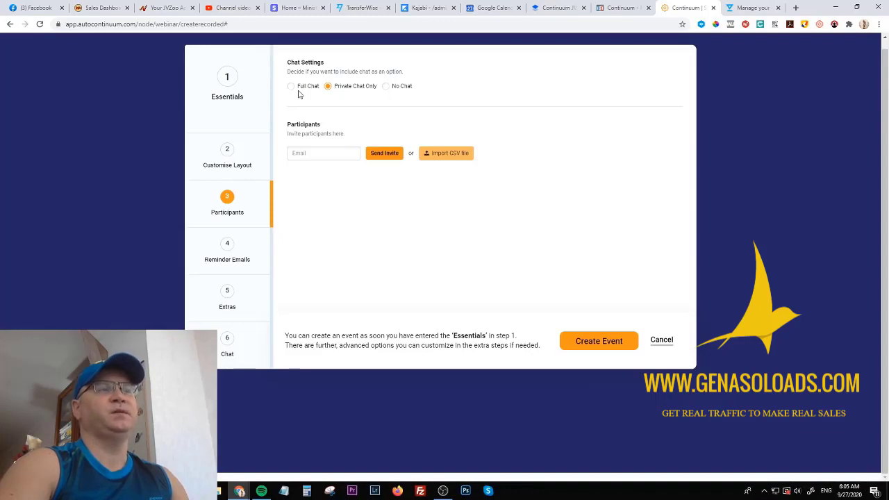
pyautogui.moveTo(547, 244)
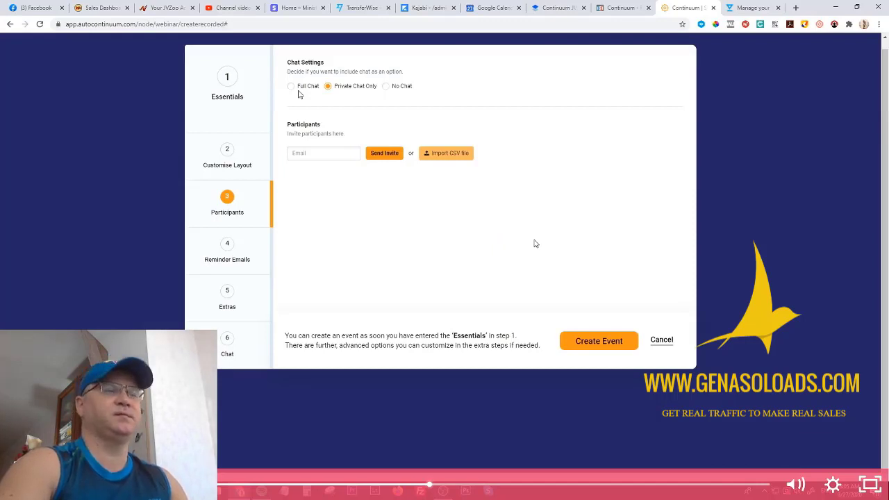
pyautogui.click(556, 246)
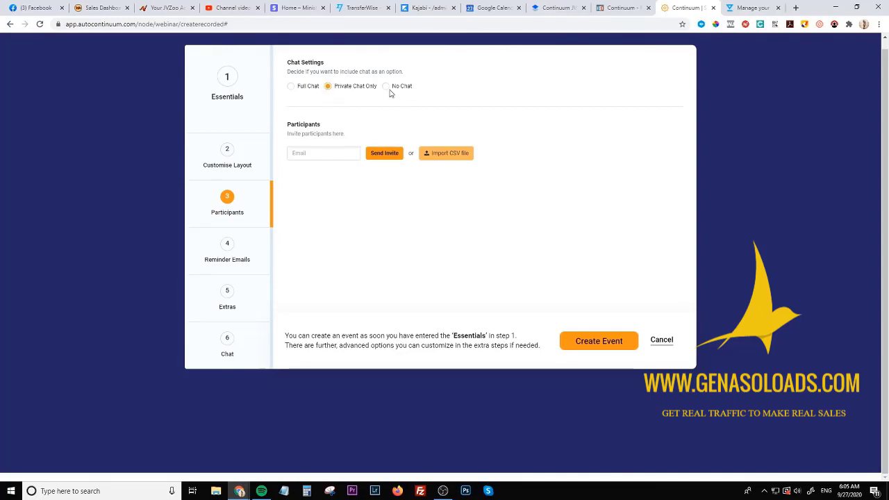
# Open Reminder Emails and review the Select Responder options without picking one
pyautogui.click(250, 247)
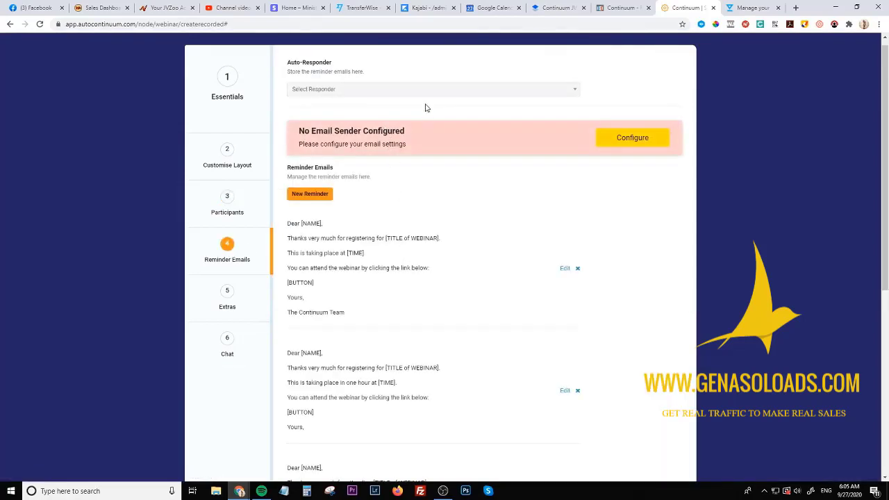
pyautogui.click(427, 96)
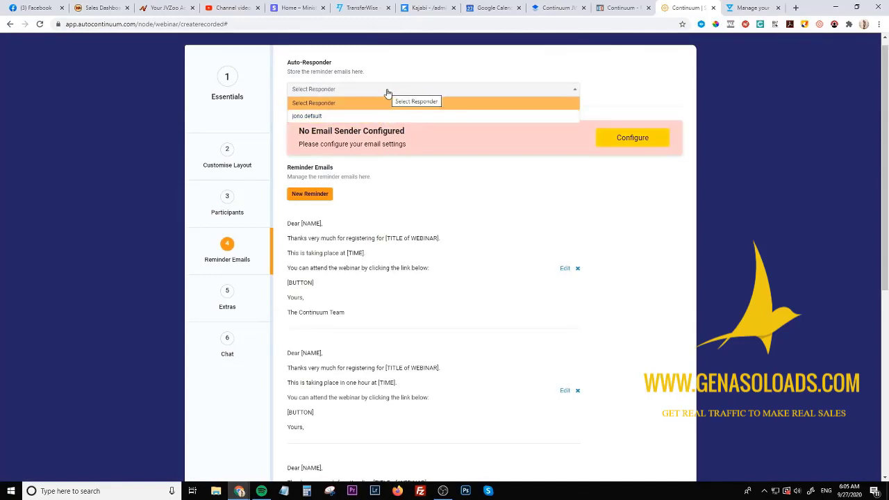
pyautogui.click(387, 92)
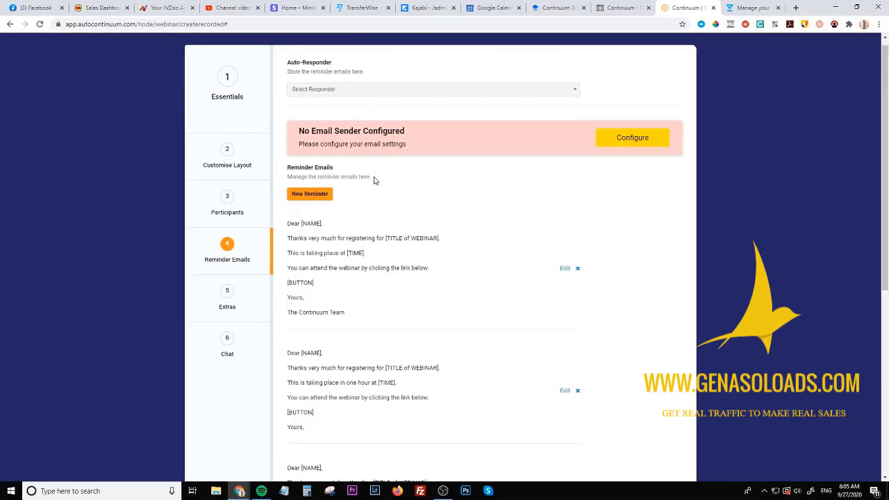
pyautogui.scroll(-3, 373, 192)
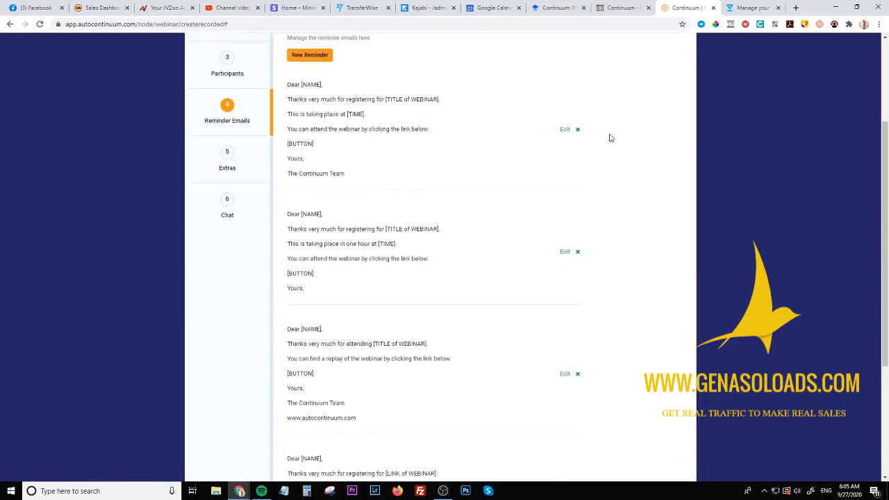
# Inspect the first reminder email's editor, close it unchanged, and go to step 5 Extras
pyautogui.click(564, 130)
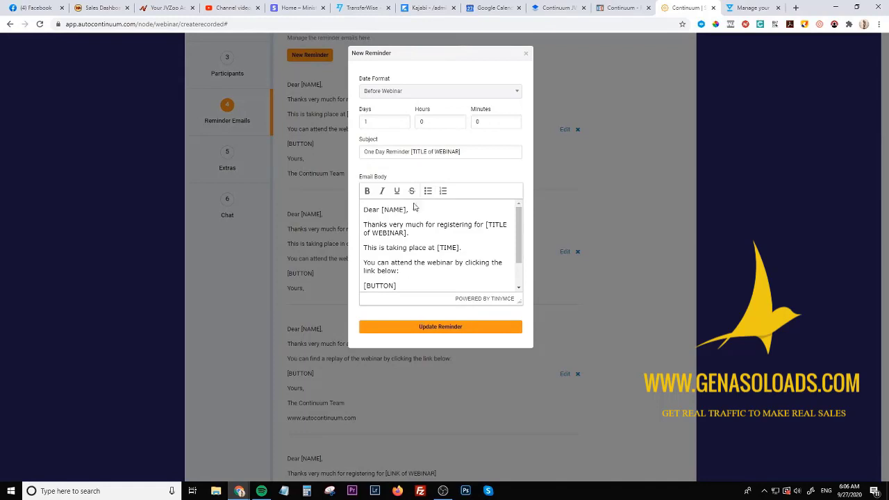
pyautogui.scroll(-2, 400, 251)
pyautogui.scroll(2, 401, 243)
pyautogui.click(526, 54)
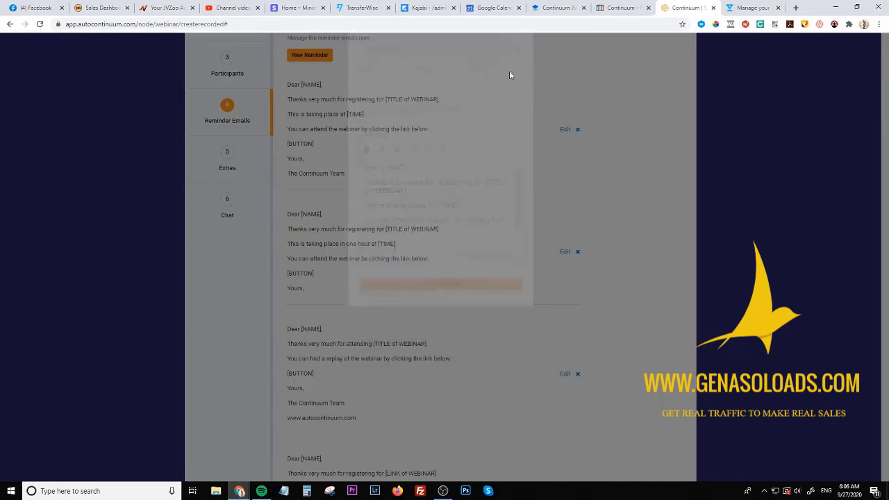
pyautogui.click(231, 168)
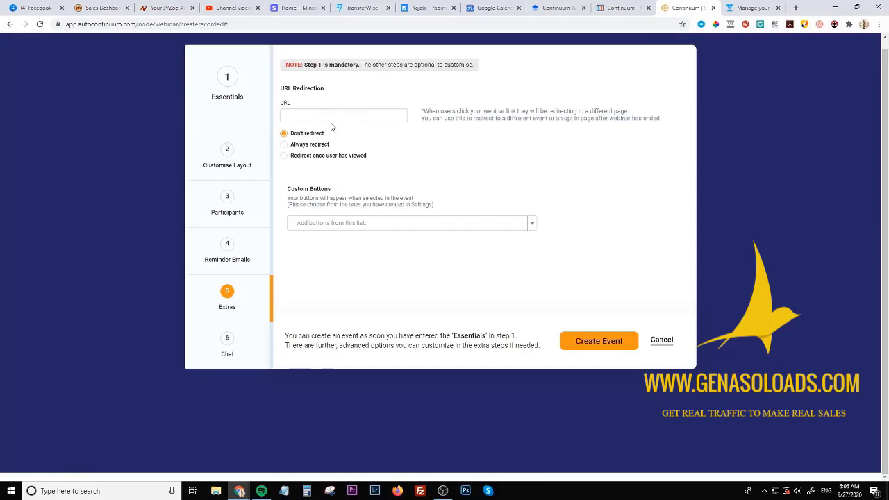
# Add the 'Enroll Into MOF Here' custom button, review its Start/End Time options, then open step 6 Chat
pyautogui.click(366, 224)
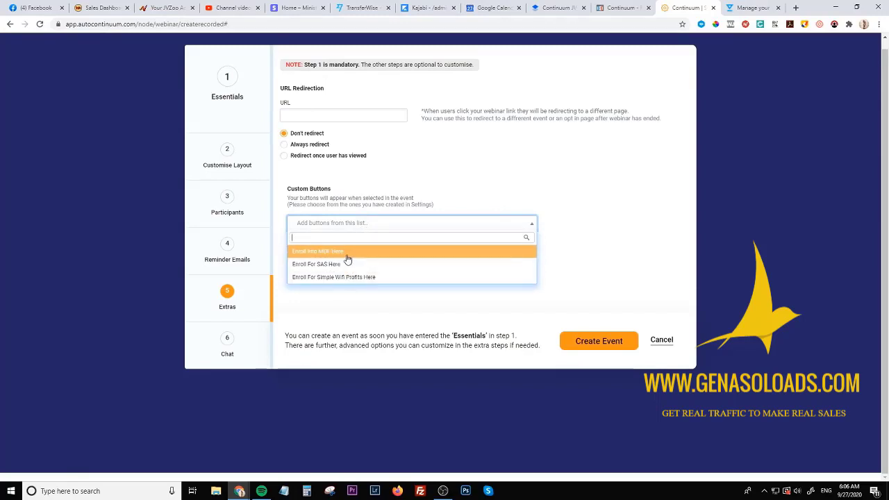
pyautogui.click(348, 256)
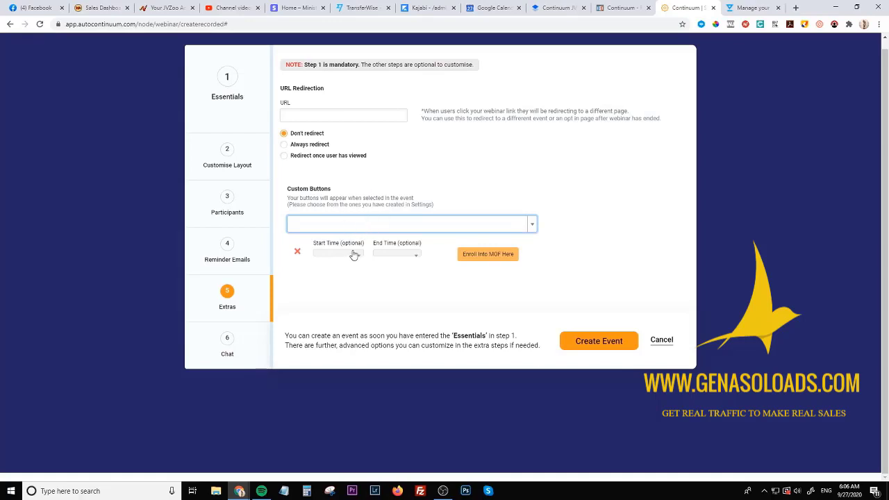
pyautogui.click(354, 255)
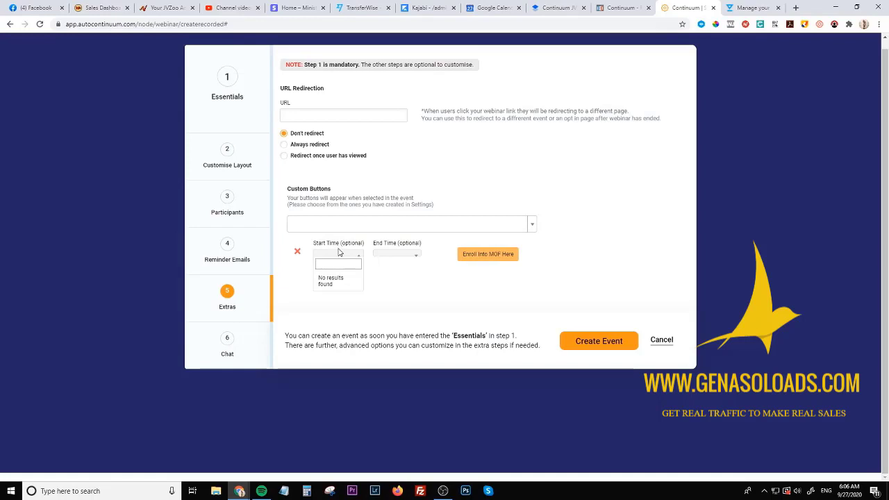
pyautogui.click(403, 256)
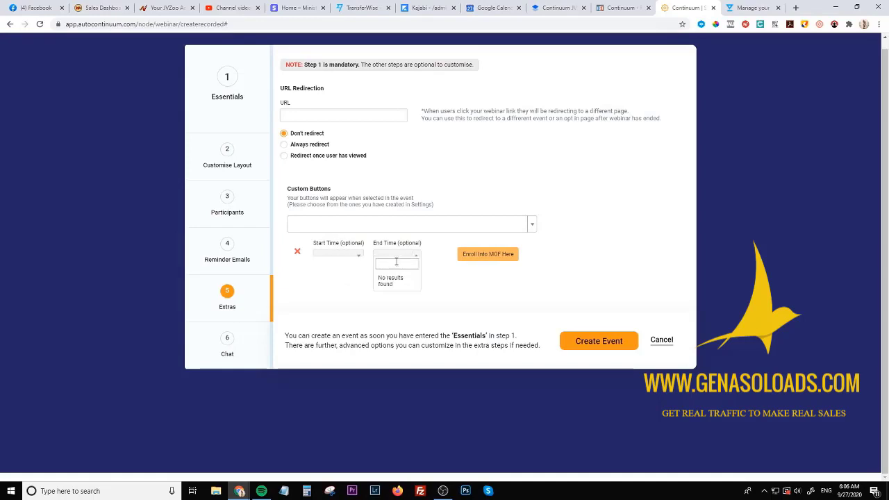
pyautogui.click(446, 278)
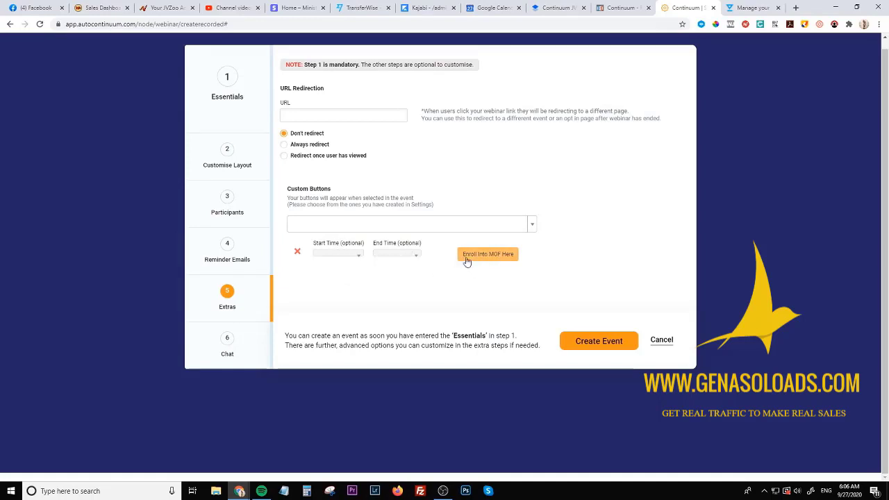
pyautogui.click(246, 347)
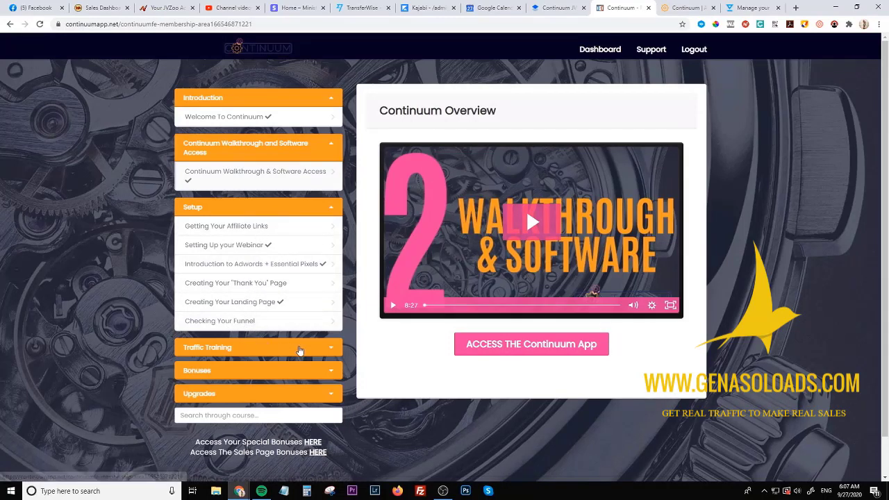
# Expand Traffic Training to reveal the Placements & Keywords and Scaling & Conclusion lessons
pyautogui.click(296, 348)
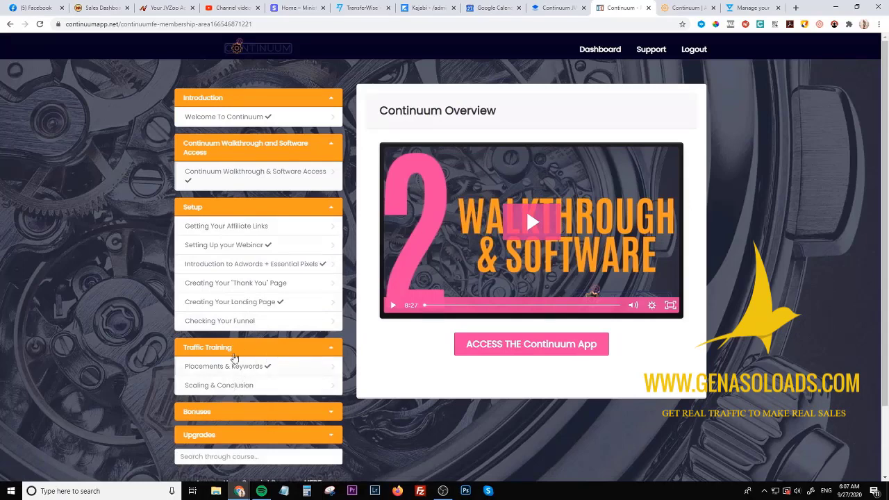